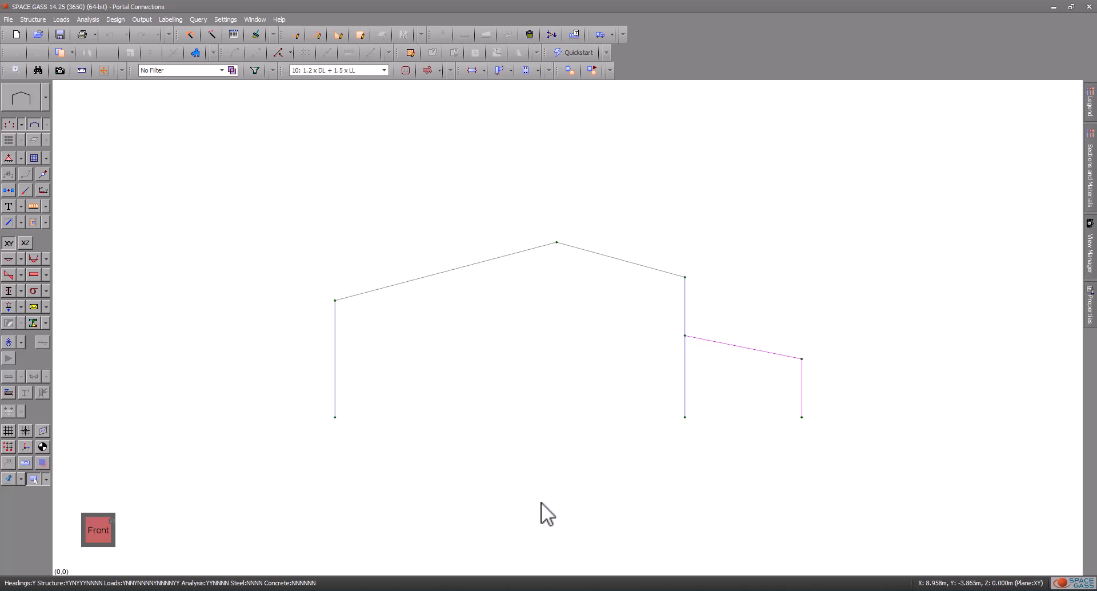
- Start a bolted end plate steel connection between the left column and the rafter it supports
{"action": "left_click", "coordinate": [394, 330]}
{"action": "right_click", "coordinate": [303, 275]}
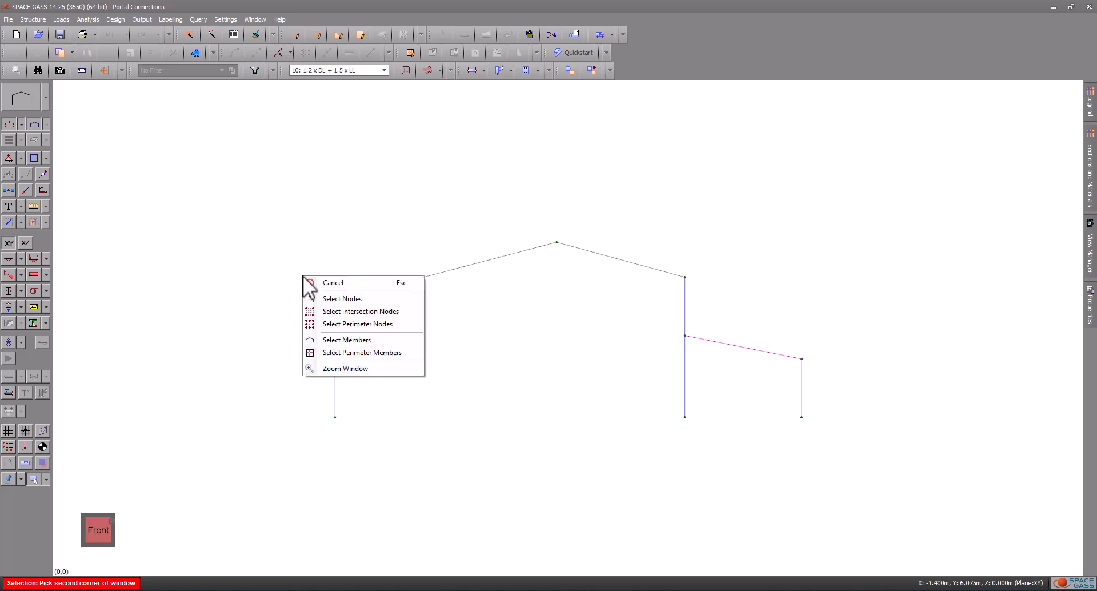
{"action": "left_click", "coordinate": [310, 342]}
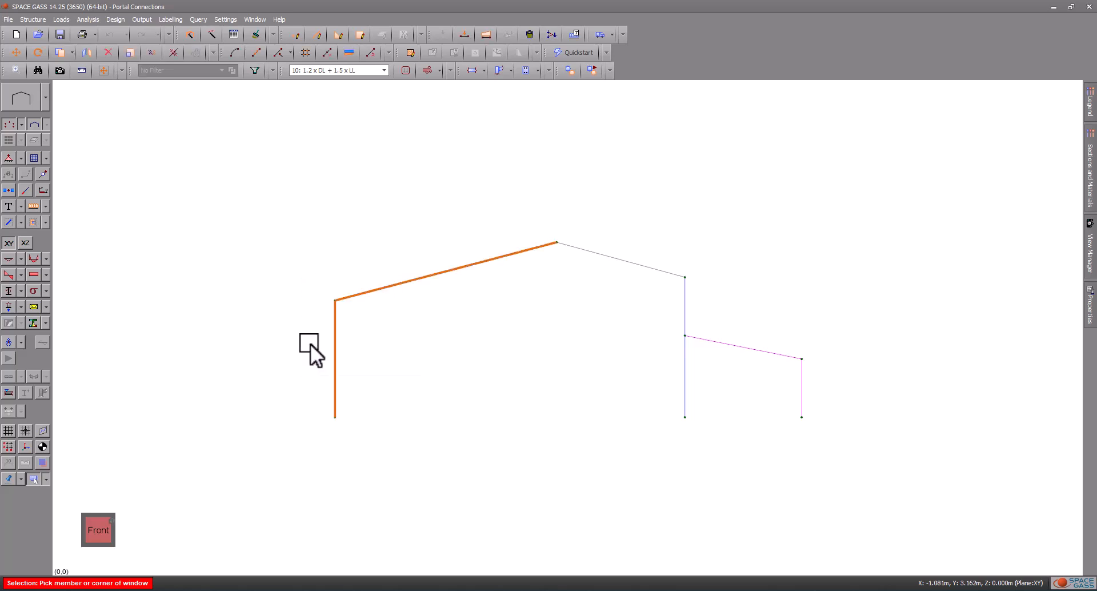
{"action": "right_click", "coordinate": [360, 157]}
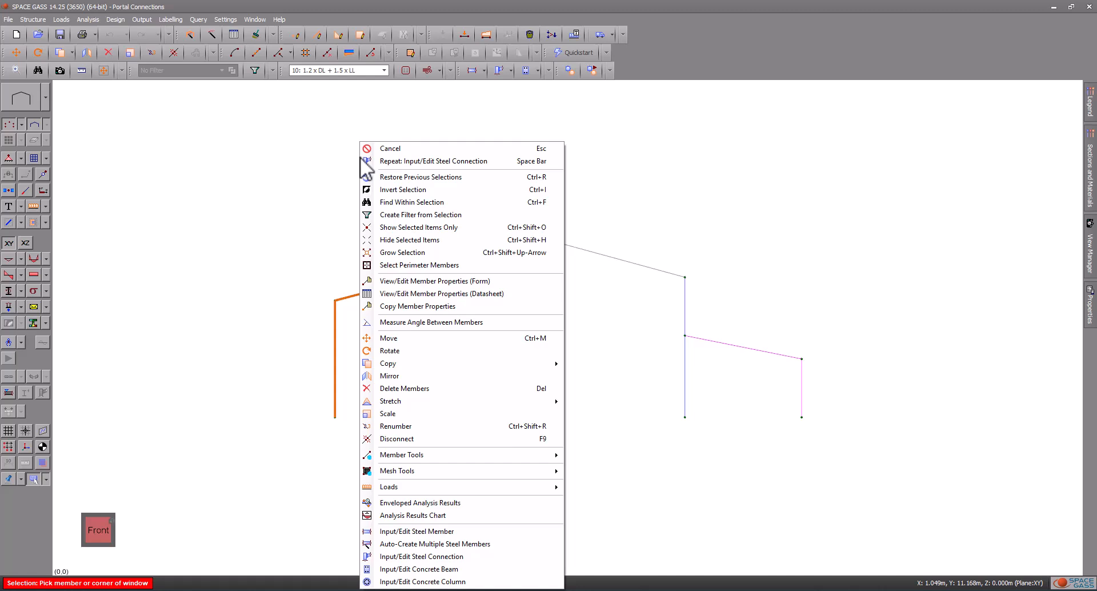
{"action": "left_click", "coordinate": [395, 556]}
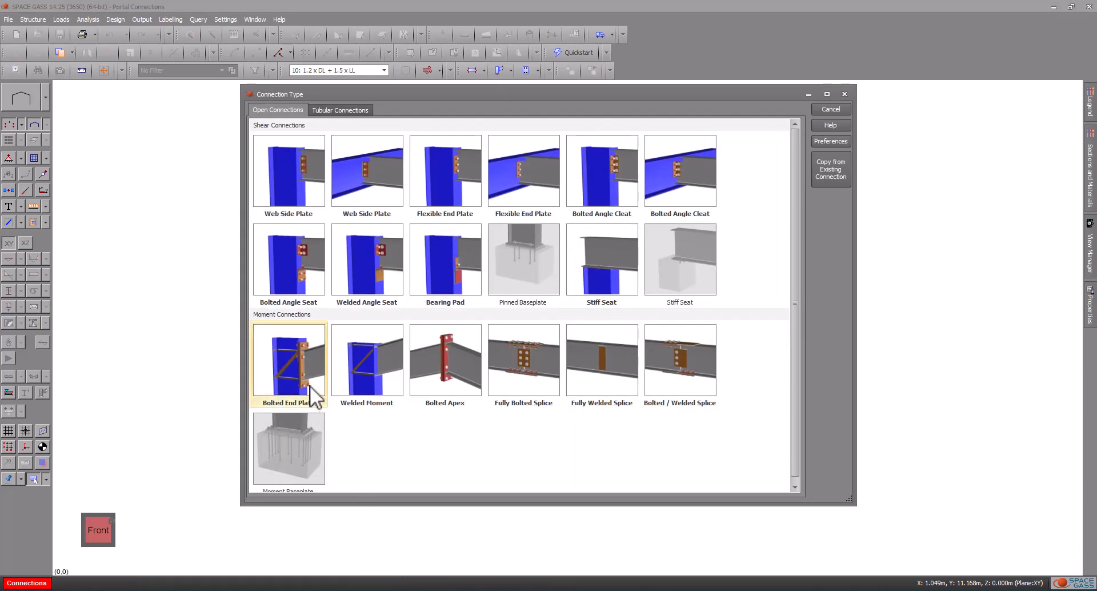
{"action": "left_click", "coordinate": [310, 388]}
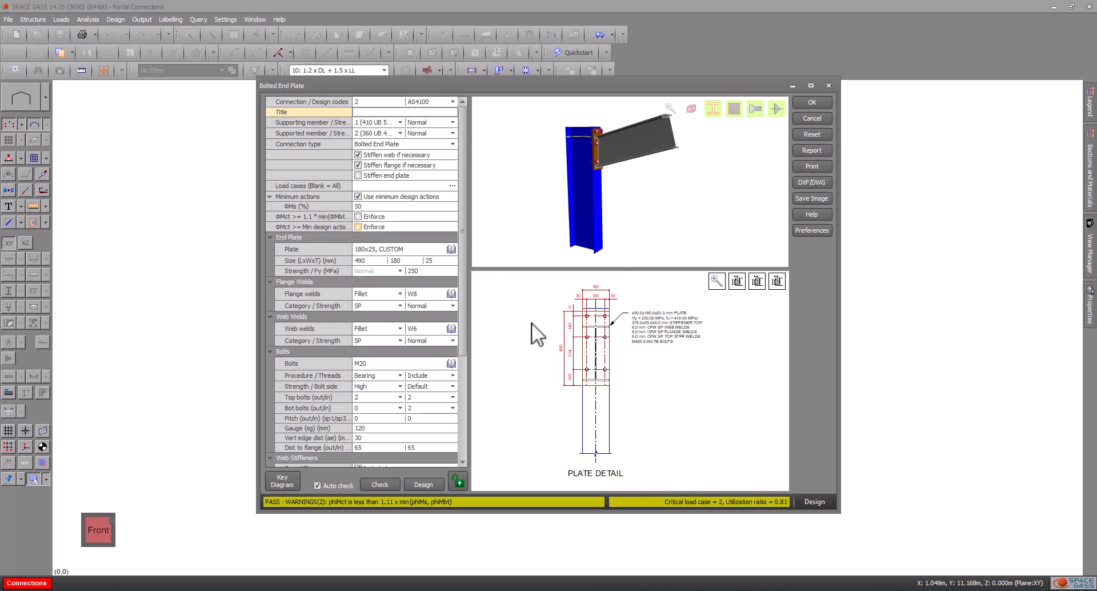
- Title the connection Left Knee, leave its load cases blank to include all of them, and accept the connection
{"action": "type", "text": "eft Knee"}
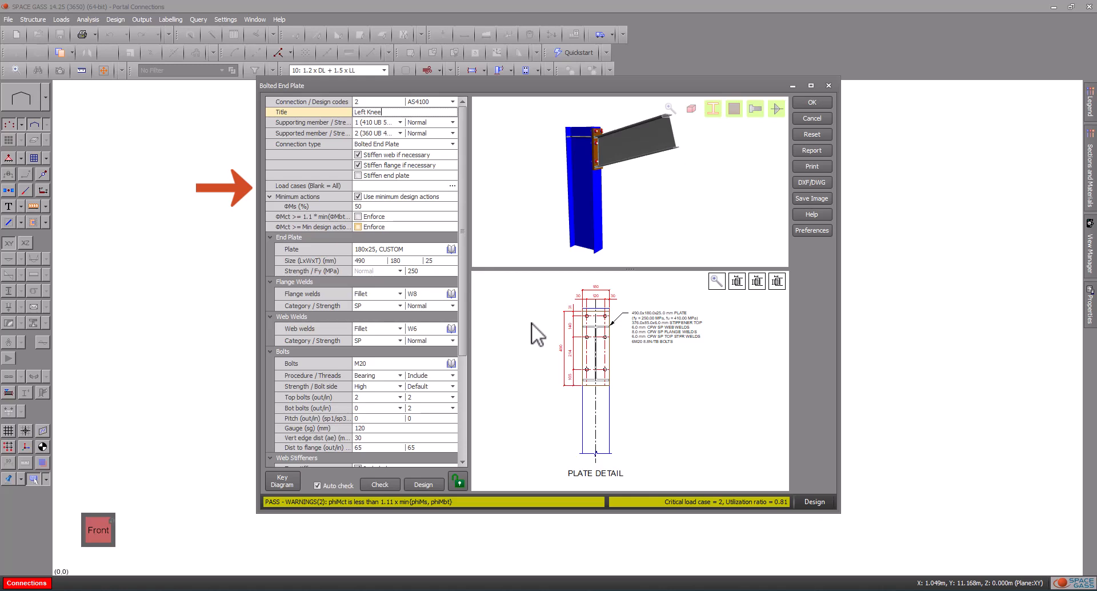
{"action": "left_click", "coordinate": [451, 186]}
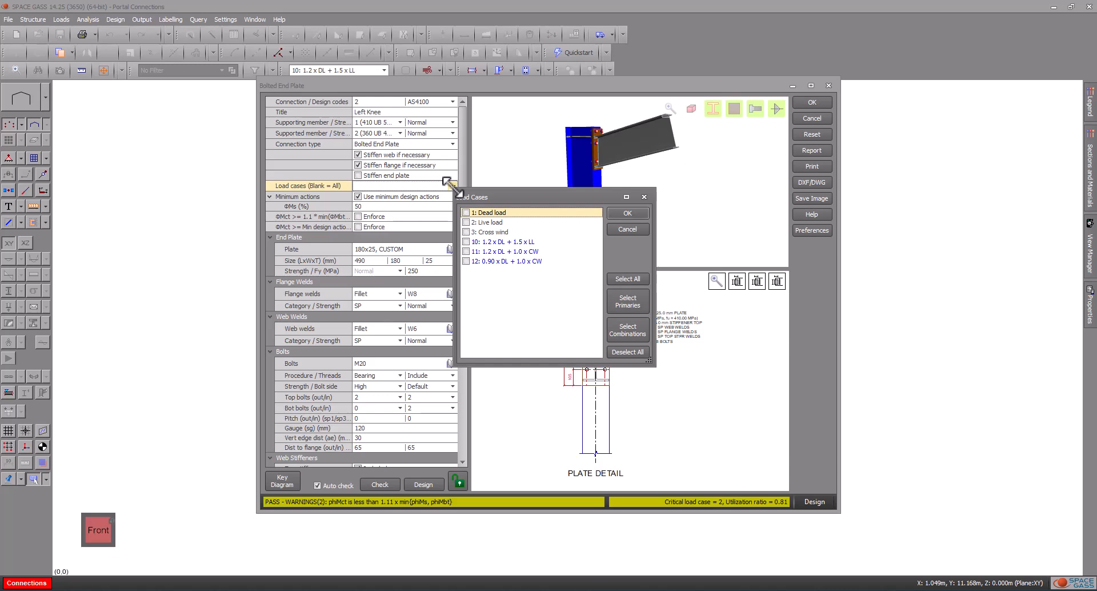
{"action": "left_click", "coordinate": [628, 229]}
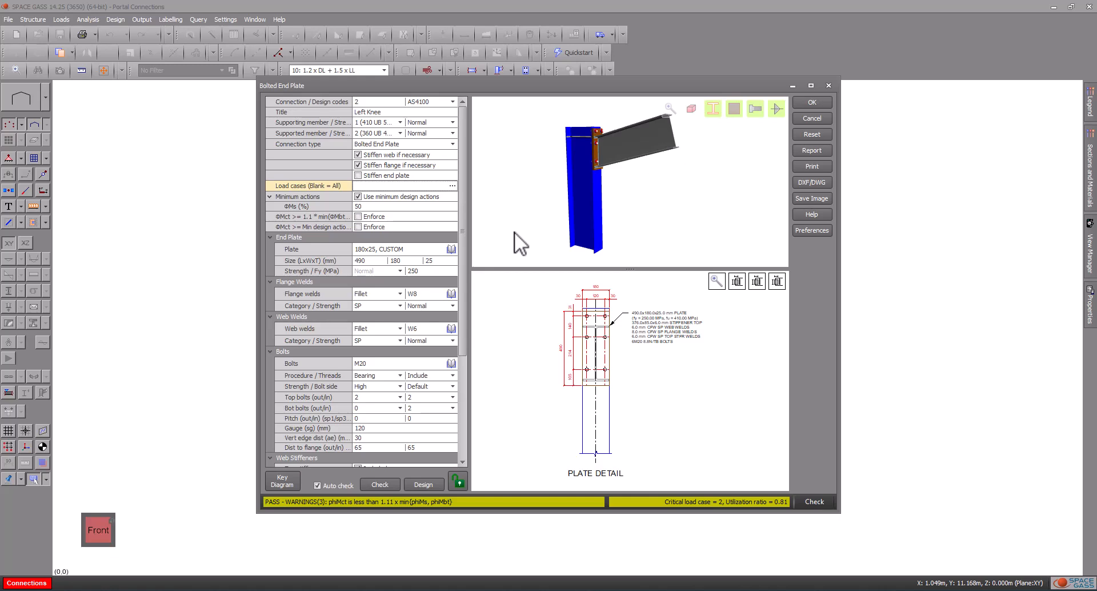
{"action": "left_click", "coordinate": [793, 100]}
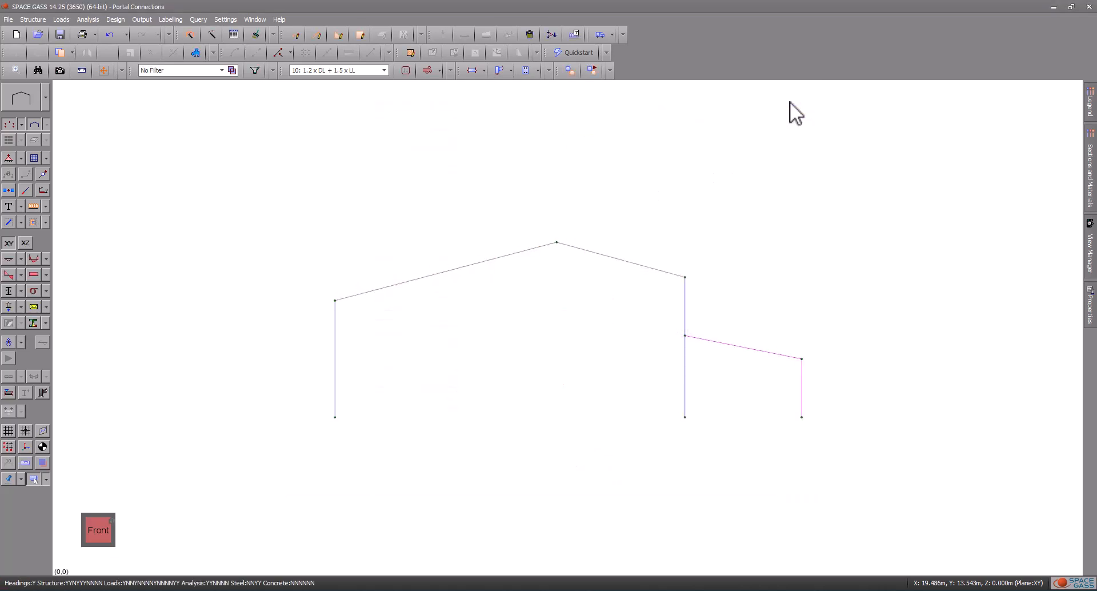
- Start a bolted apex connection between the two rafters meeting at the ridge and title it Ridge
{"action": "left_click", "coordinate": [586, 227]}
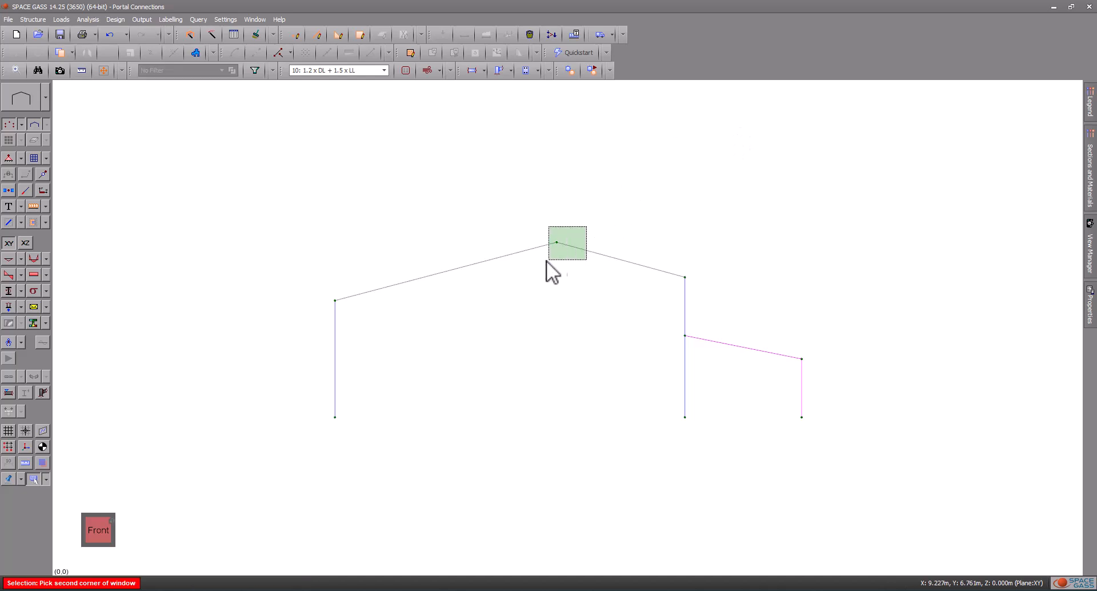
{"action": "right_click", "coordinate": [525, 260]}
{"action": "left_click", "coordinate": [555, 325]}
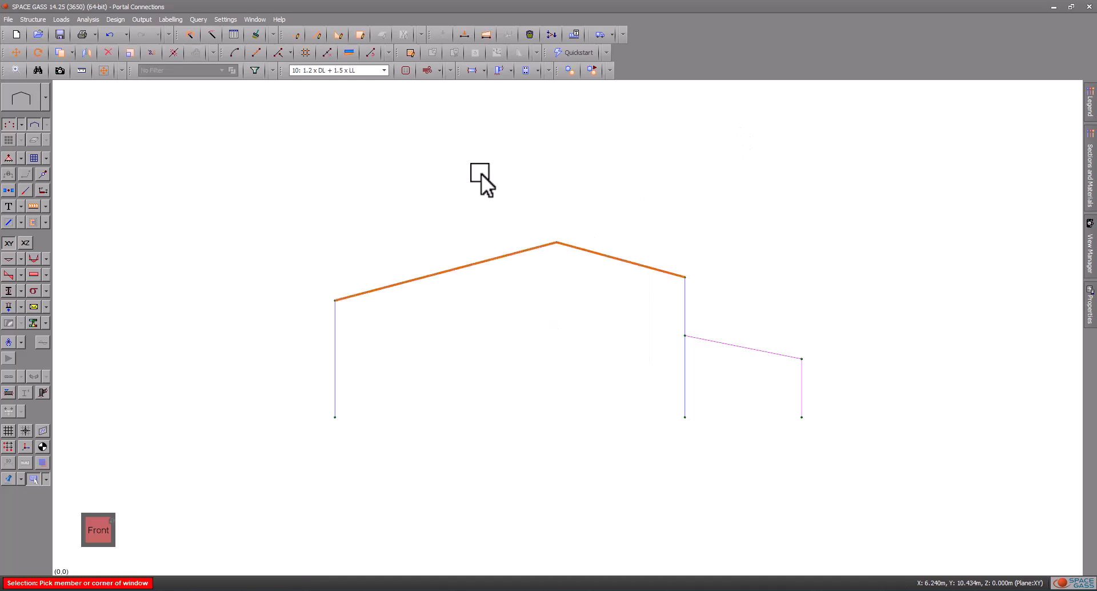
{"action": "right_click", "coordinate": [482, 181]}
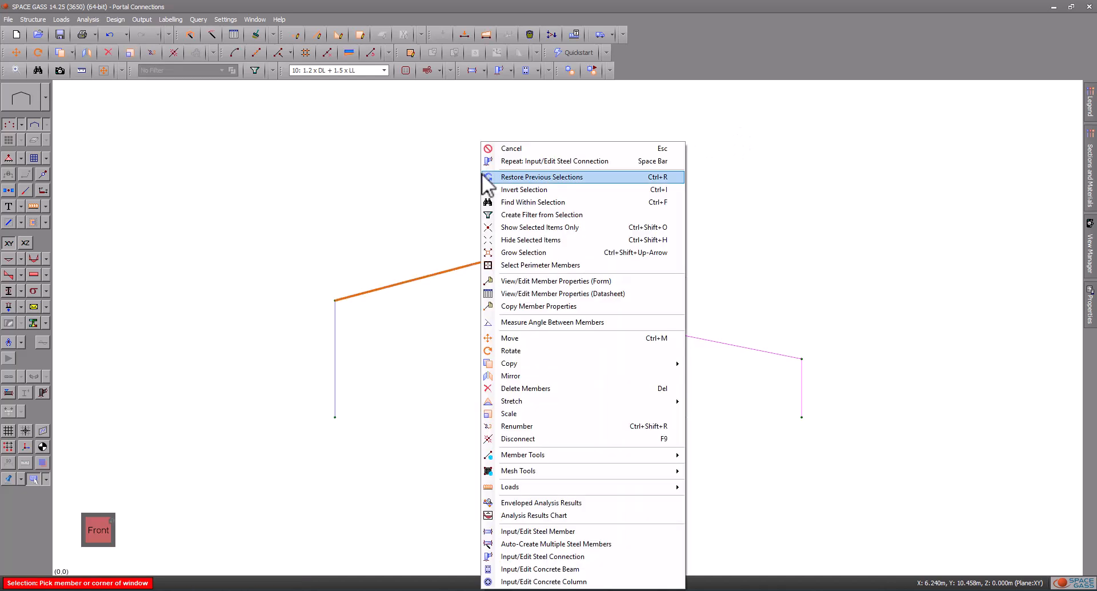
{"action": "left_click", "coordinate": [551, 555]}
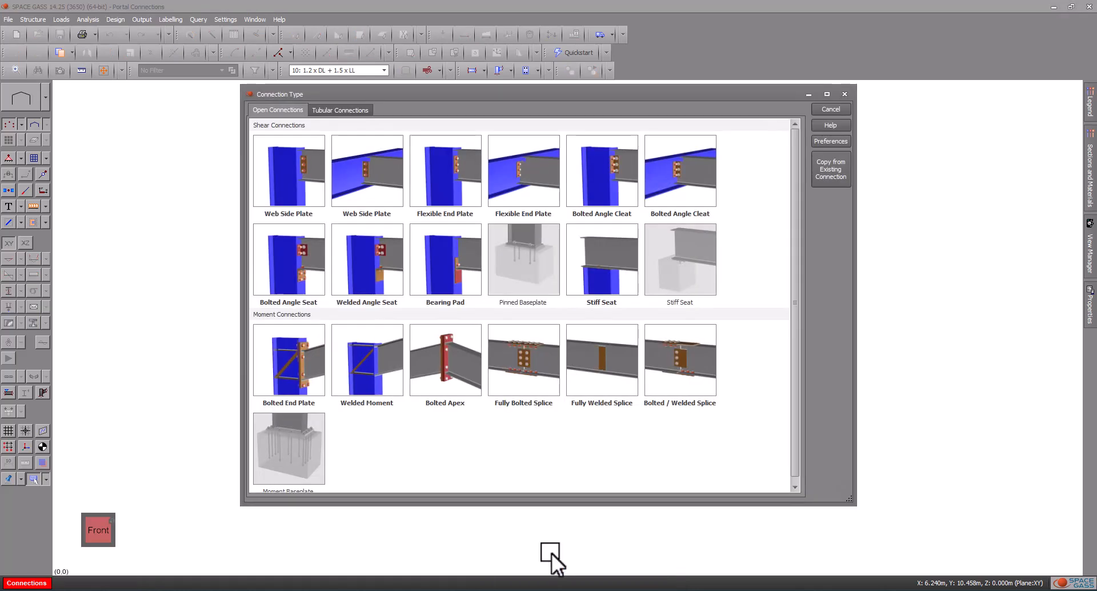
{"action": "left_click", "coordinate": [448, 380]}
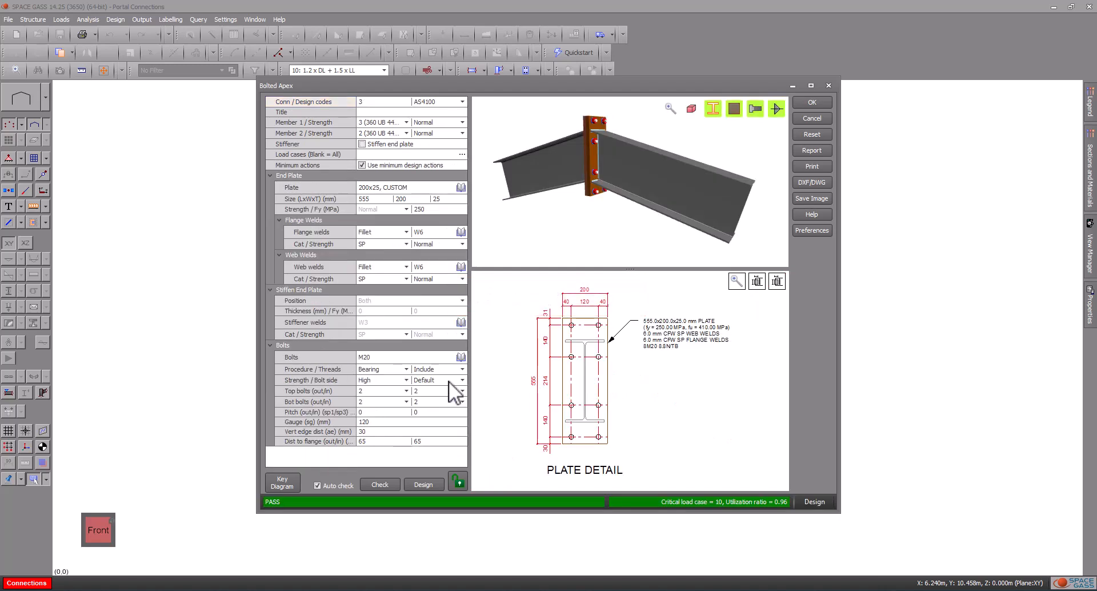
{"action": "left_click", "coordinate": [377, 109]}
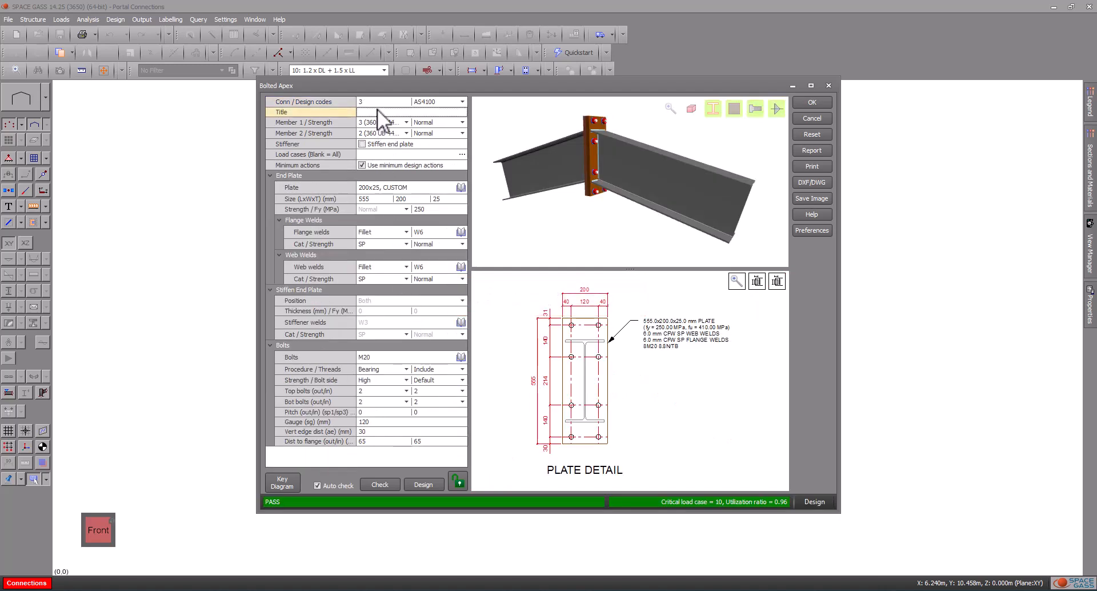
{"action": "type", "text": "Ridge"}
- Examine the apex connection's 3D model up close and from different viewing angles
{"action": "scroll", "coordinate": [572, 202], "scroll_direction": "up", "scroll_amount": 4}
{"action": "left_click_drag", "start_coordinate": [574, 211], "coordinate": [608, 203]}
{"action": "scroll", "coordinate": [603, 193], "scroll_direction": "down", "scroll_amount": 3}
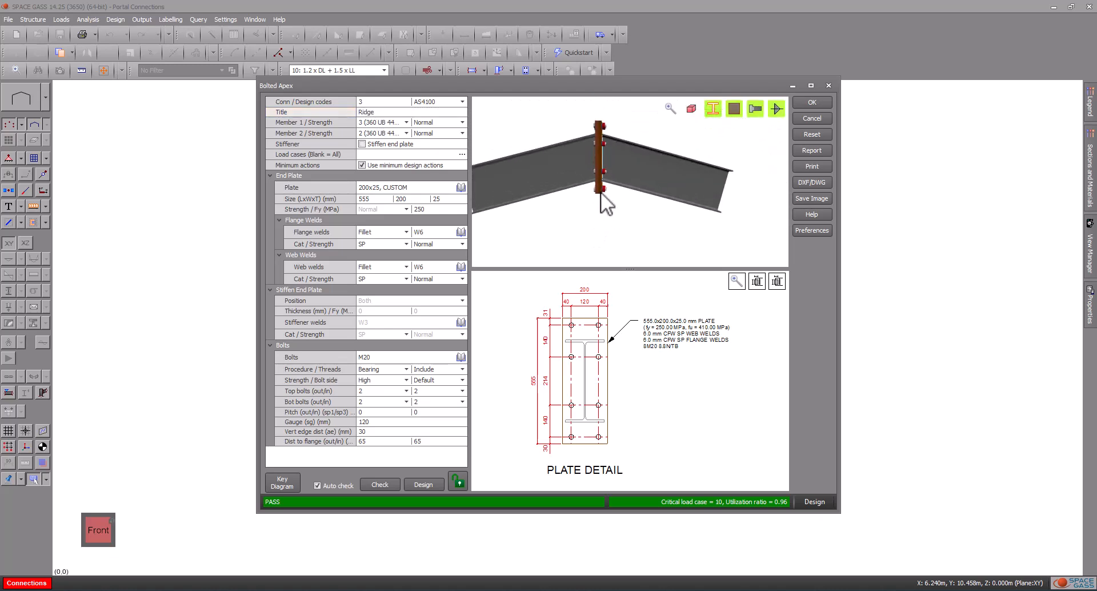
{"action": "scroll", "coordinate": [533, 117], "scroll_direction": "up", "scroll_amount": 1}
{"action": "scroll", "coordinate": [533, 116], "scroll_direction": "up", "scroll_amount": 2}
{"action": "left_click_drag", "start_coordinate": [535, 120], "coordinate": [598, 132]}
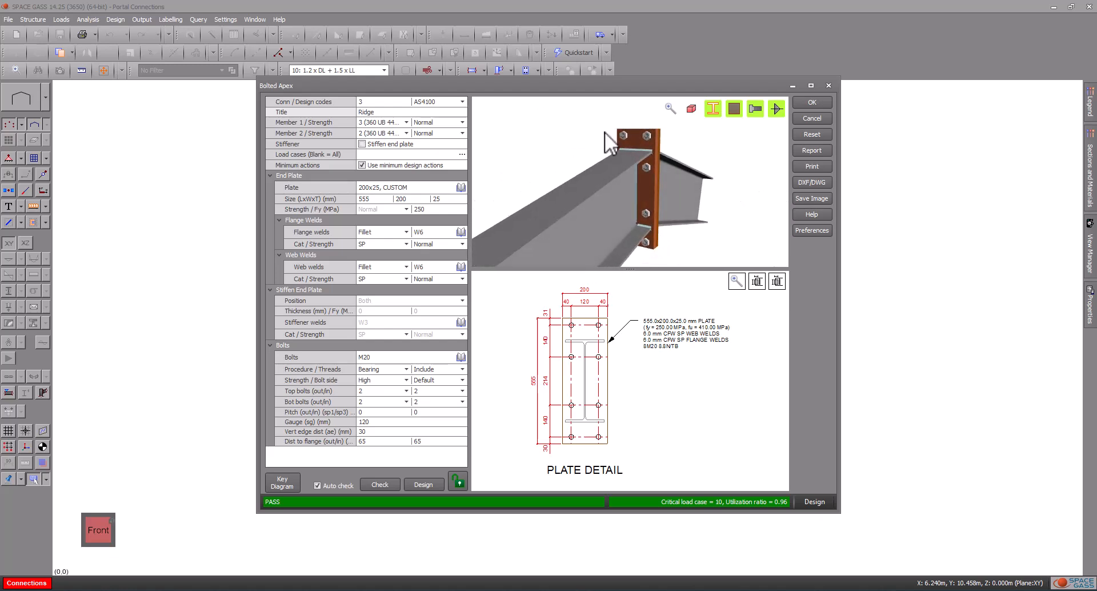
- Toggle the display of the welds, bolts, end plate and members in the 3D model, and reset its view
{"action": "left_click", "coordinate": [776, 108]}
{"action": "left_click", "coordinate": [756, 111]}
{"action": "left_click", "coordinate": [738, 111]}
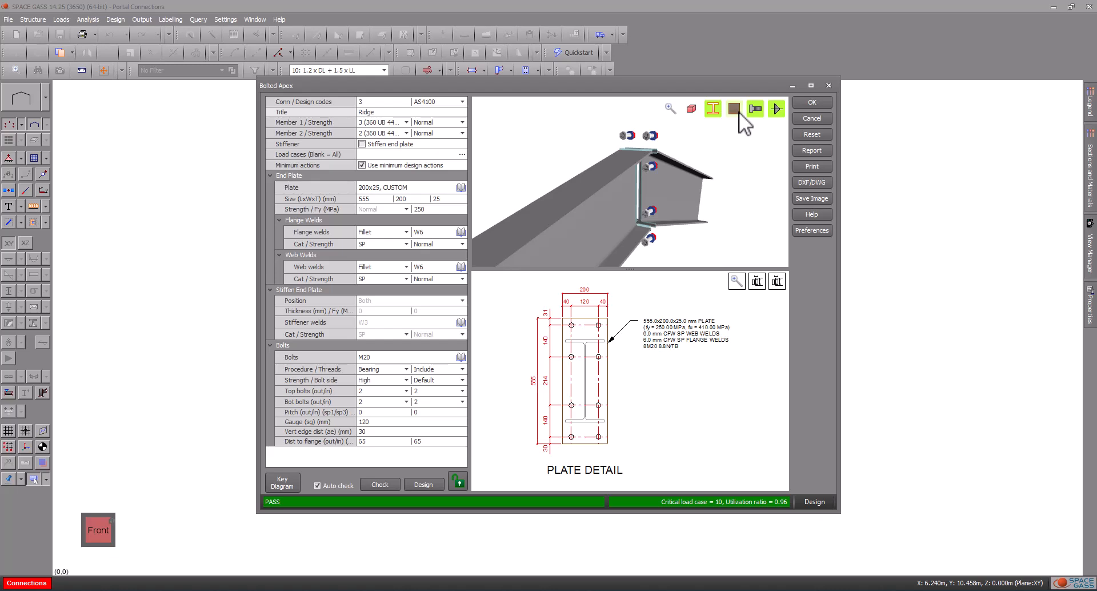
{"action": "left_click", "coordinate": [738, 111]}
{"action": "left_click", "coordinate": [710, 112]}
{"action": "left_click", "coordinate": [710, 112]}
{"action": "left_click", "coordinate": [693, 109]}
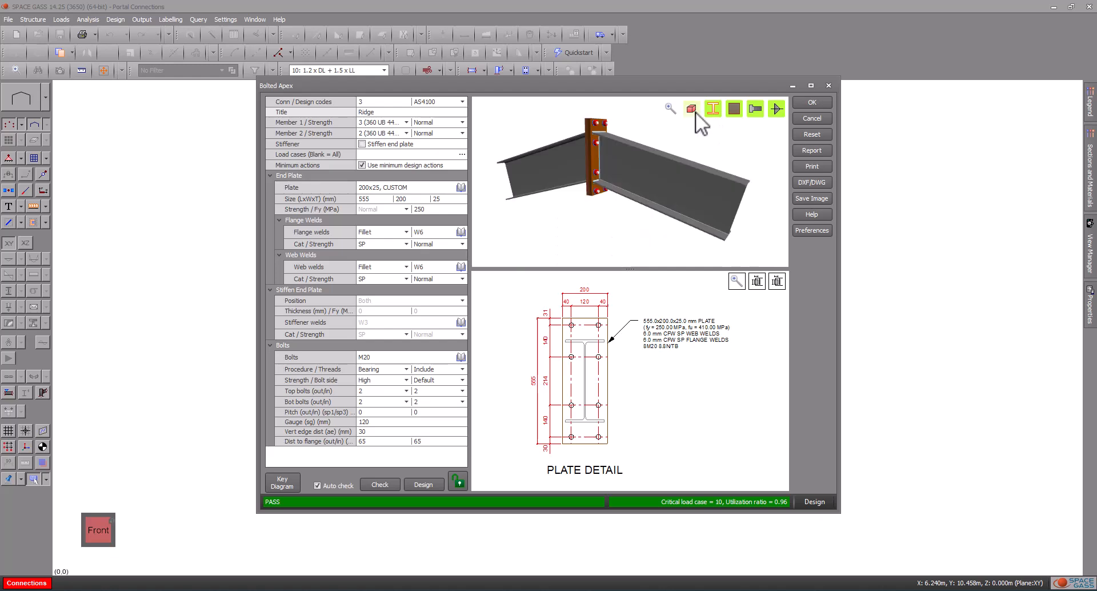
- Review the apex connection's side view and plate detail drawings, and accept the connection
{"action": "left_click", "coordinate": [779, 281]}
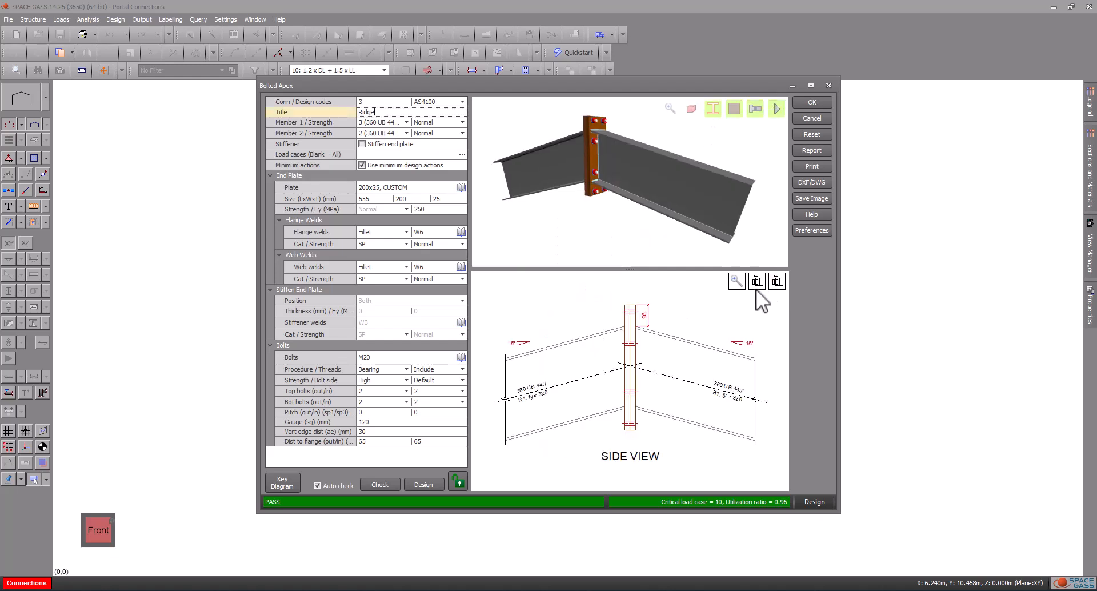
{"action": "left_click", "coordinate": [755, 284]}
{"action": "scroll", "coordinate": [557, 358], "scroll_direction": "up", "scroll_amount": 2}
{"action": "scroll", "coordinate": [552, 350], "scroll_direction": "down", "scroll_amount": 3}
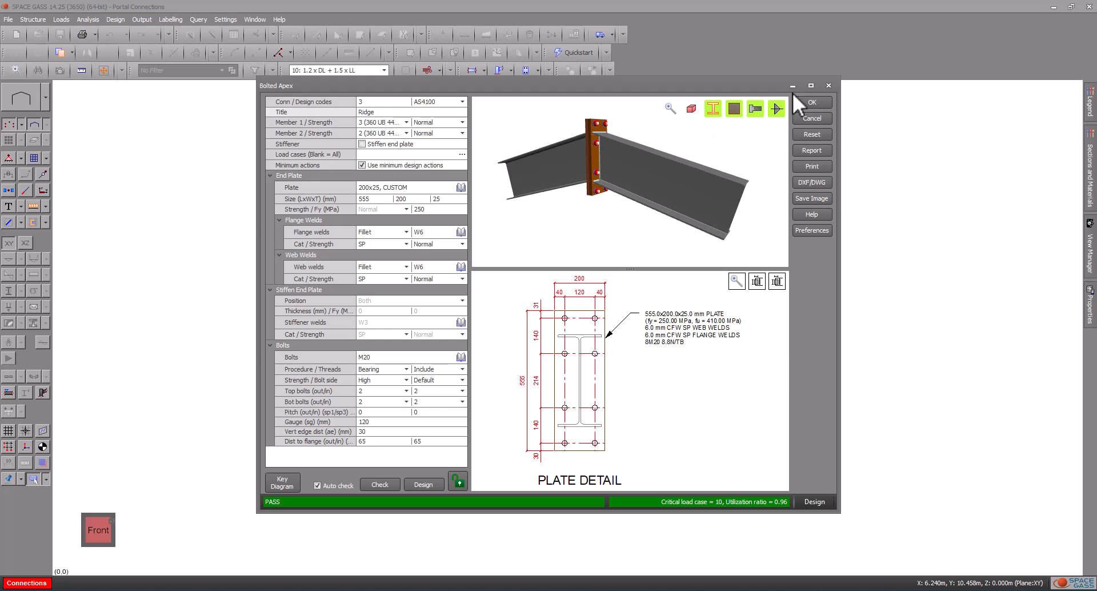
{"action": "left_click", "coordinate": [810, 103]}
- Start a steel connection between the right rafter and its supporting column by copying existing Connection 2 - Left Knee
{"action": "left_click", "coordinate": [694, 289]}
{"action": "left_click", "coordinate": [667, 267]}
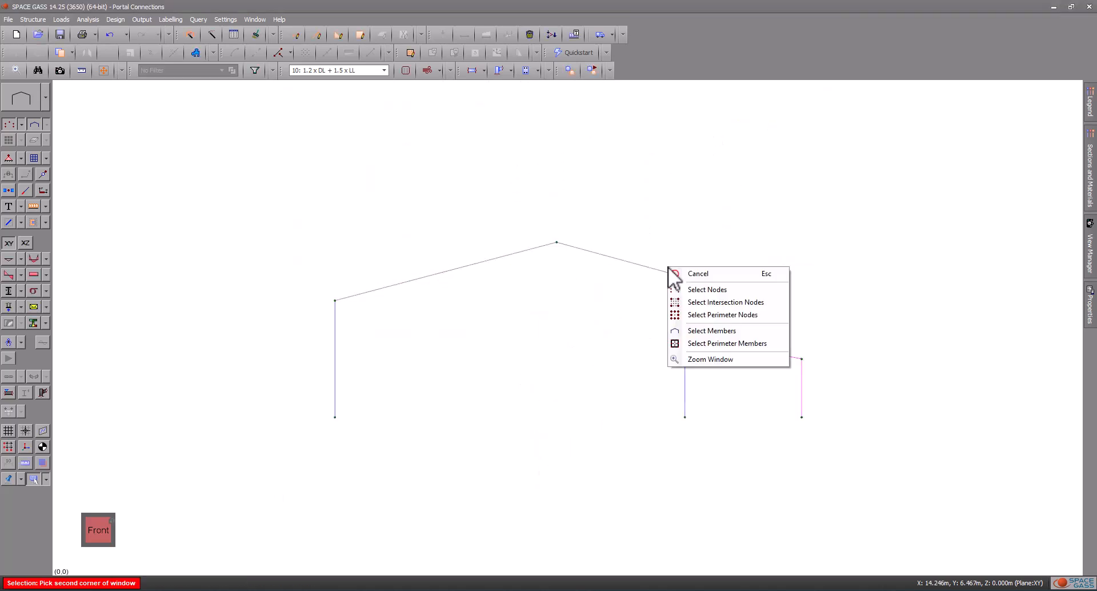
{"action": "left_click", "coordinate": [705, 329]}
{"action": "right_click", "coordinate": [562, 193]}
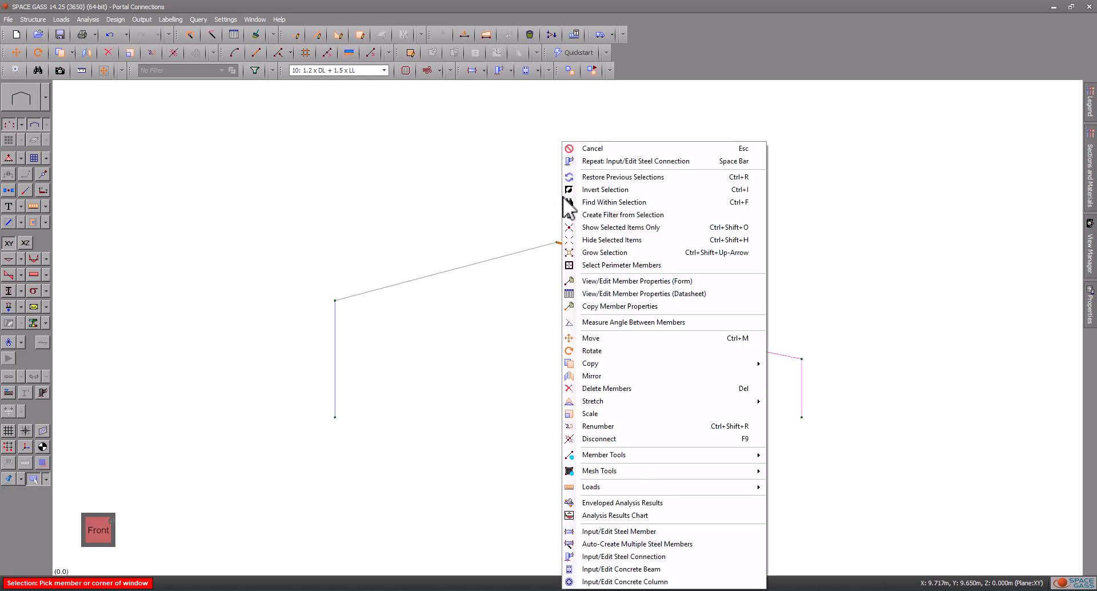
{"action": "left_click", "coordinate": [611, 556]}
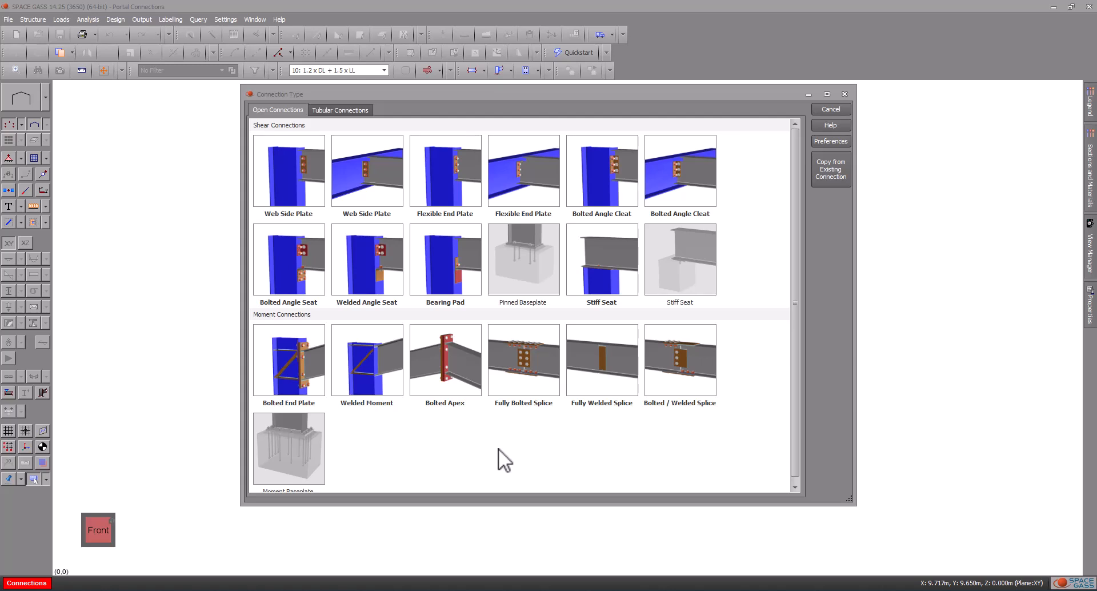
{"action": "left_click", "coordinate": [824, 182]}
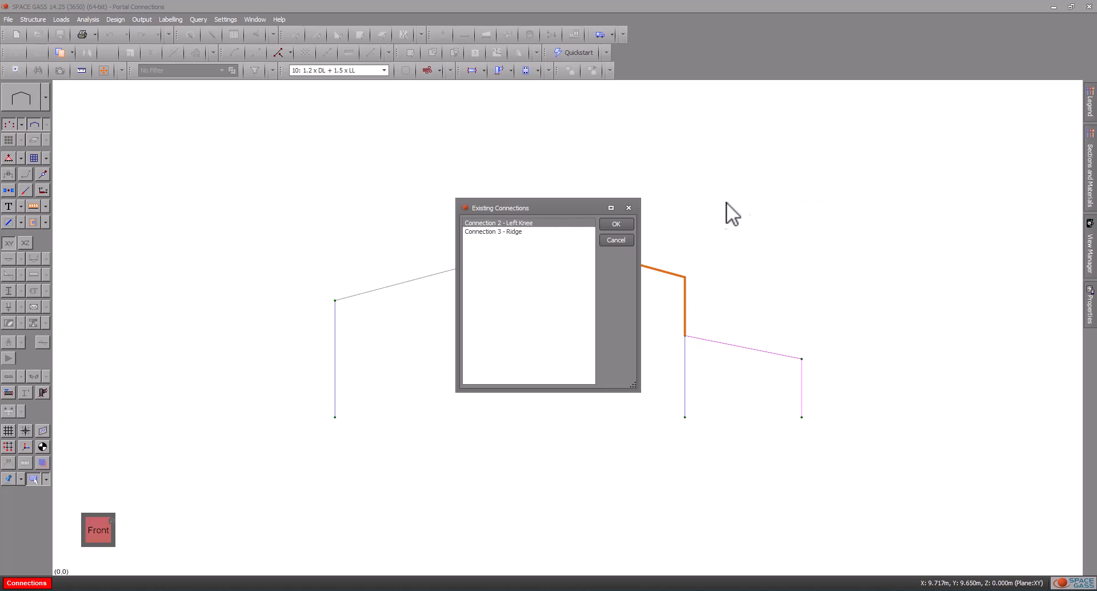
{"action": "left_click", "coordinate": [629, 224]}
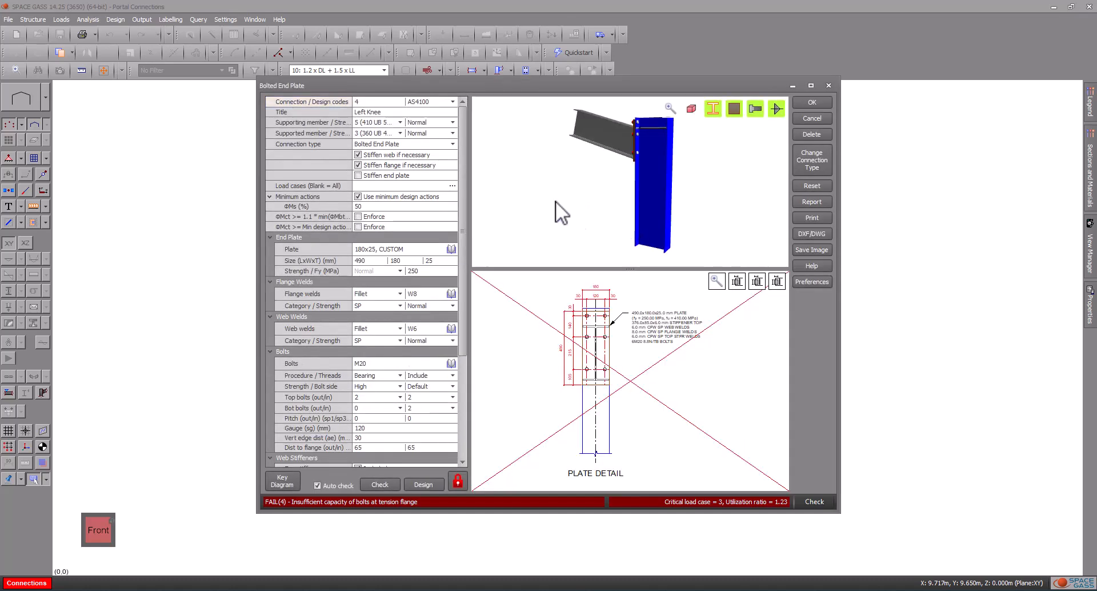
- Retitle the copied connection as Right Knee
{"action": "left_click", "coordinate": [357, 110]}
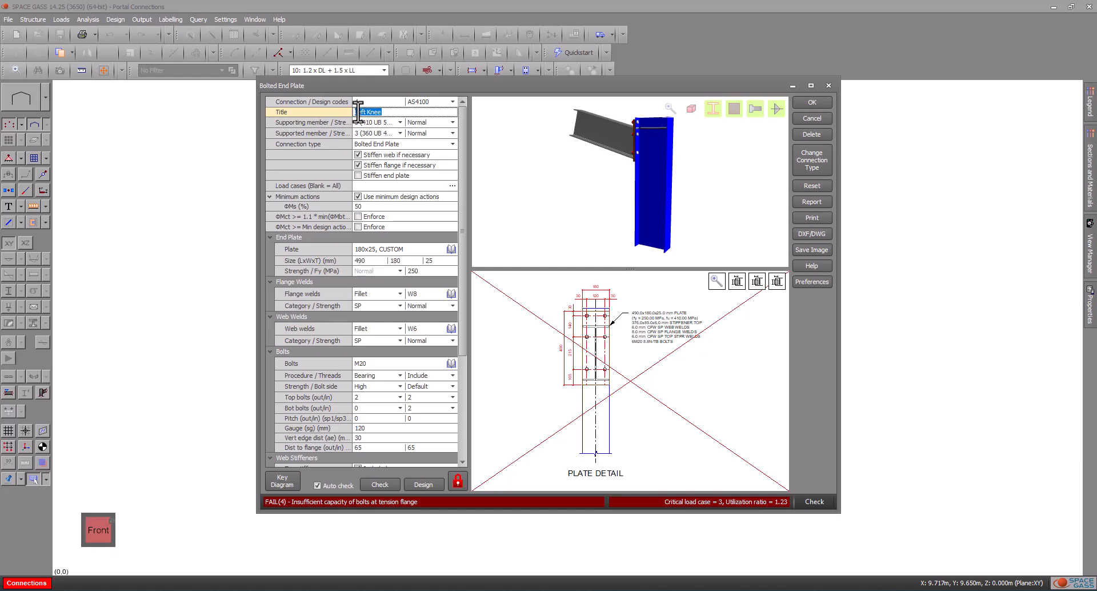
{"action": "type", "text": "Right Knee"}
{"action": "left_click", "coordinate": [485, 156]}
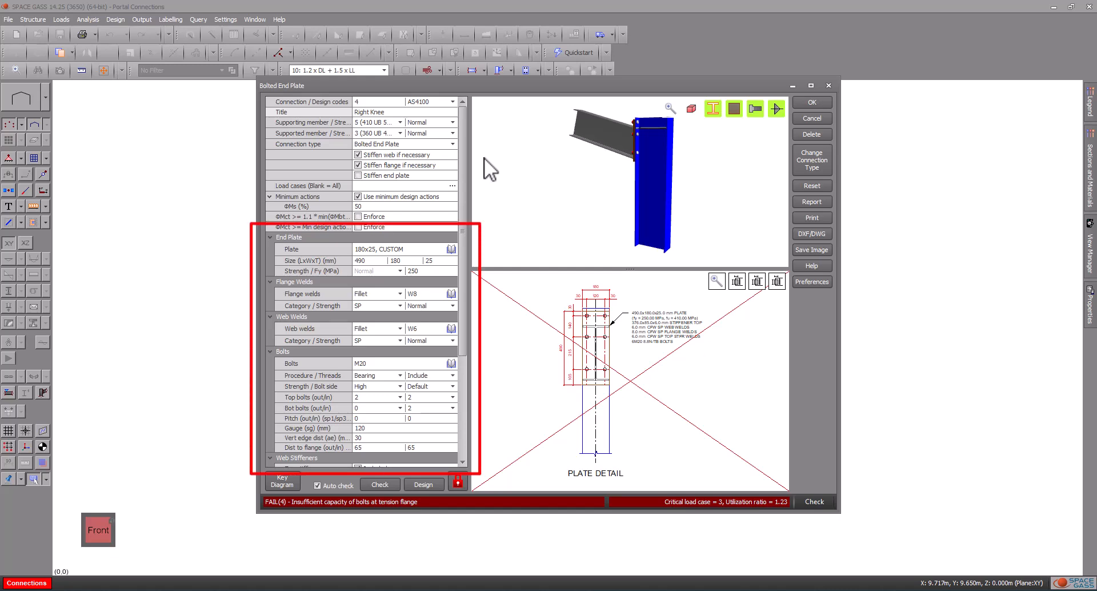
- Unlock the Right Knee connection's data, run its automatic design, and accept the connection
{"action": "left_click", "coordinate": [457, 481]}
{"action": "left_click", "coordinate": [433, 484]}
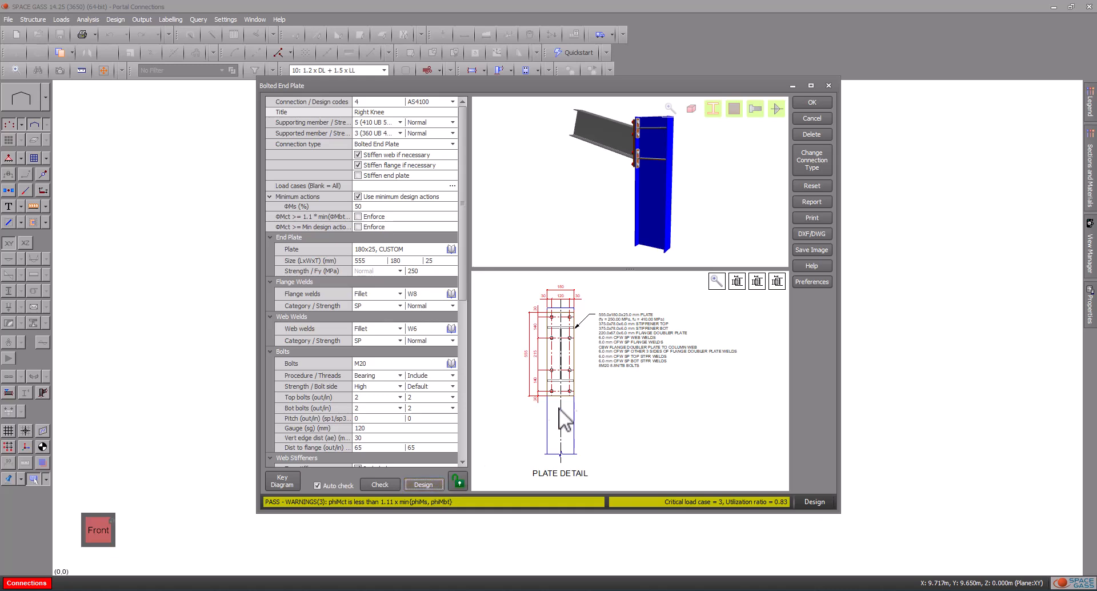
{"action": "left_click", "coordinate": [820, 105]}
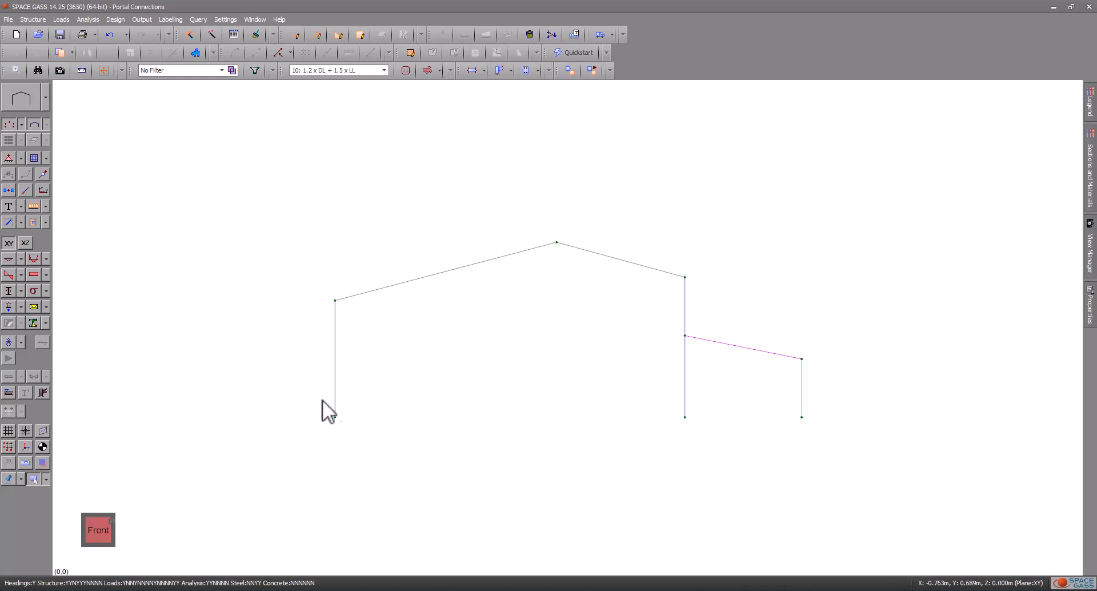
- Create a Pinned Baseplate connection at the left column, title it Left base plate, and accept the design
{"action": "left_click", "coordinate": [336, 393]}
{"action": "right_click", "coordinate": [337, 395]}
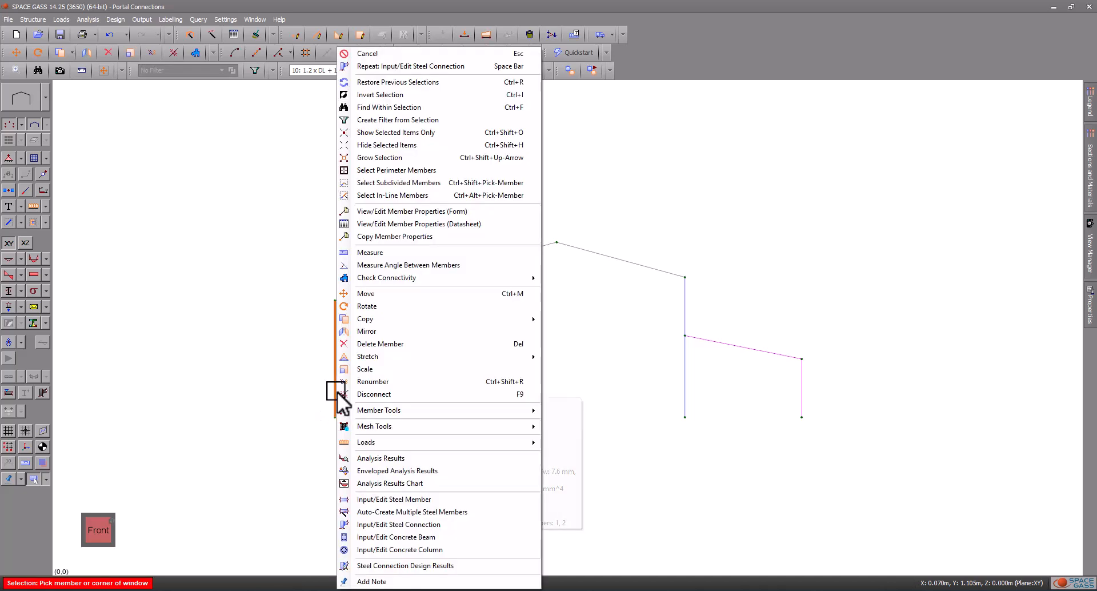
{"action": "left_click", "coordinate": [385, 522]}
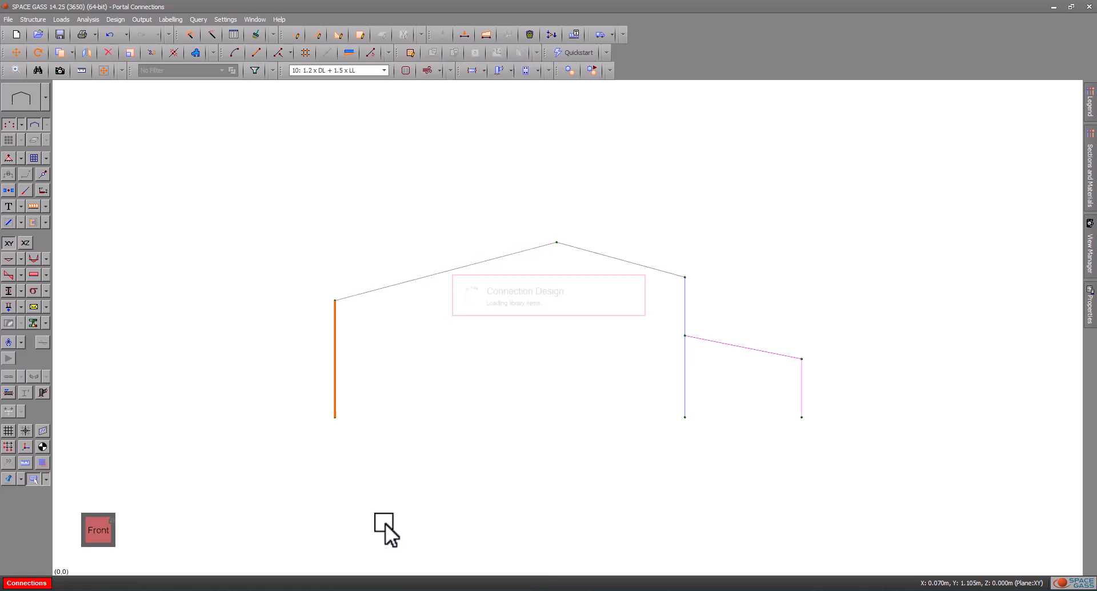
{"action": "left_click", "coordinate": [433, 317]}
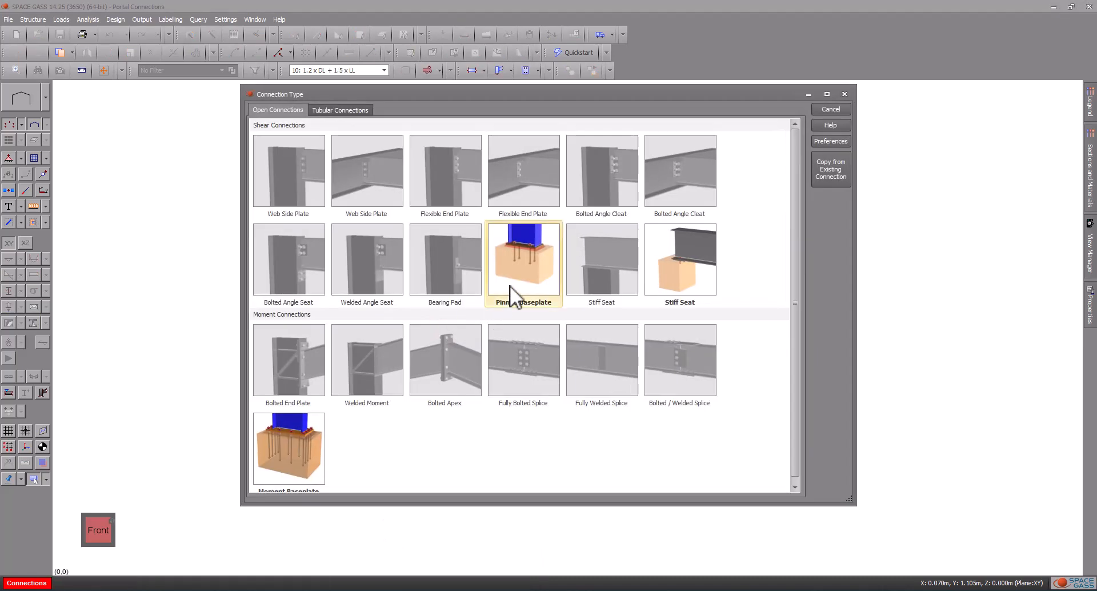
{"action": "left_click", "coordinate": [509, 285]}
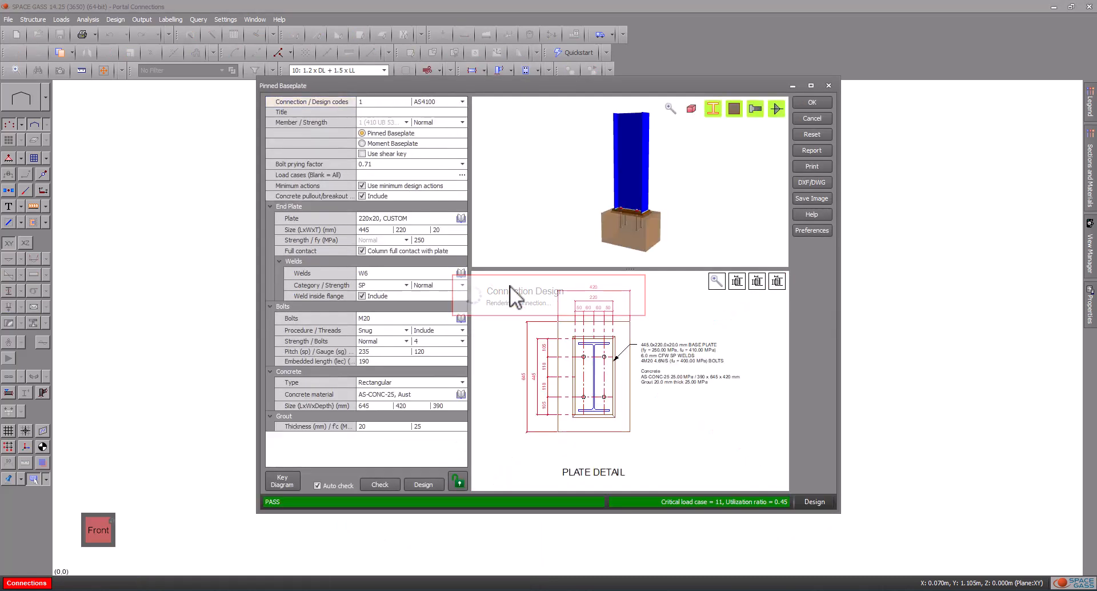
{"action": "left_click", "coordinate": [384, 110]}
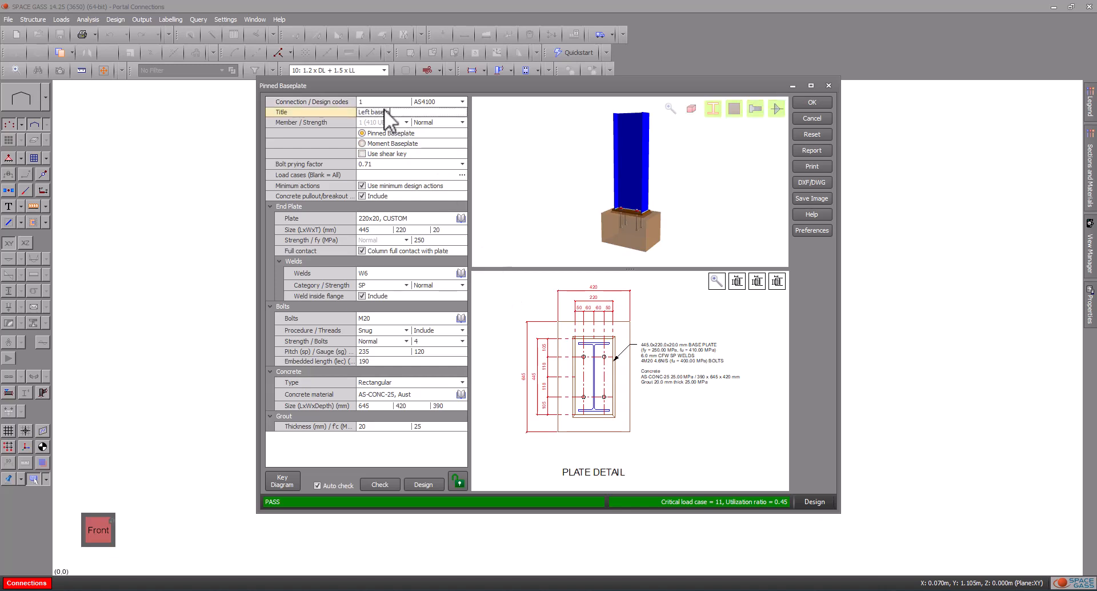
{"action": "type", "text": "Left baseplate"}
{"action": "left_click", "coordinate": [812, 102]}
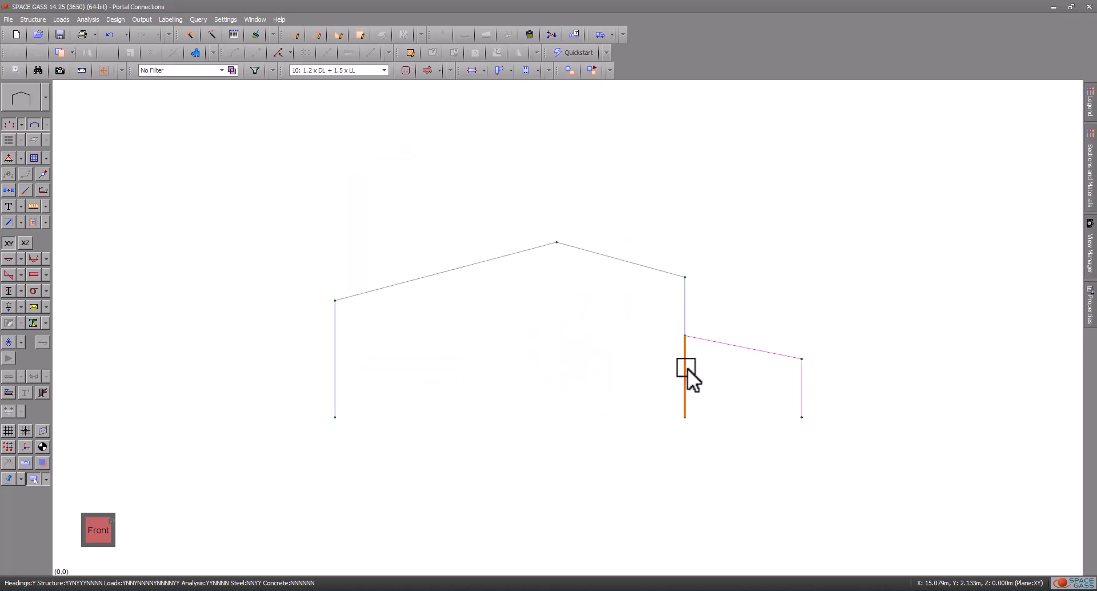
- Create a Pinned Baseplate connection at the lower middle column, title it Middle Baseplate, and accept the design
{"action": "right_click", "coordinate": [687, 368]}
{"action": "left_click", "coordinate": [717, 513]}
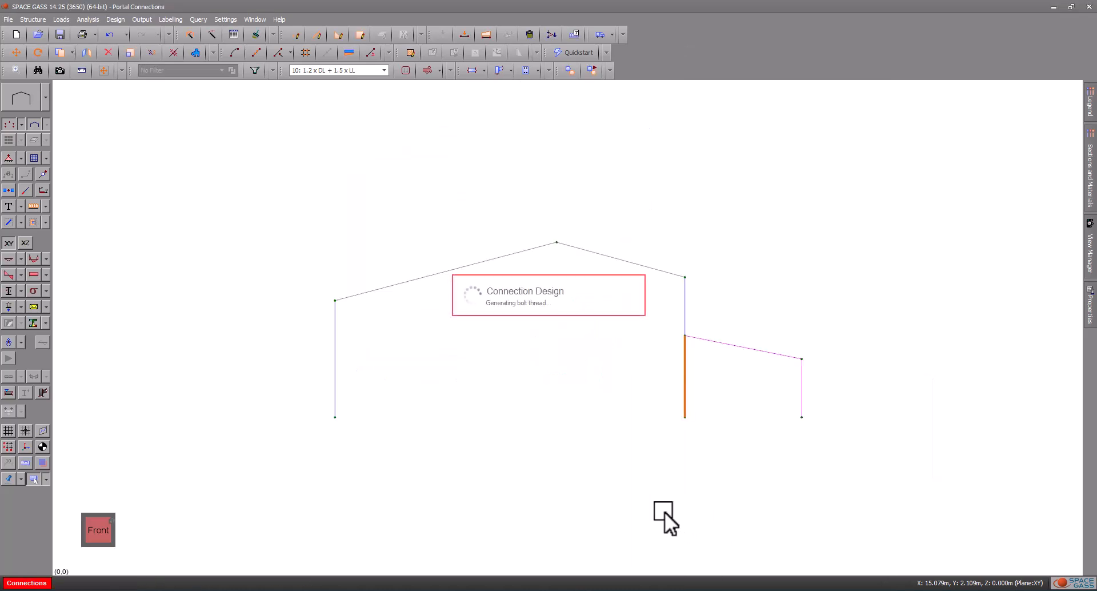
{"action": "double_click", "coordinate": [494, 280]}
{"action": "left_click", "coordinate": [365, 112]}
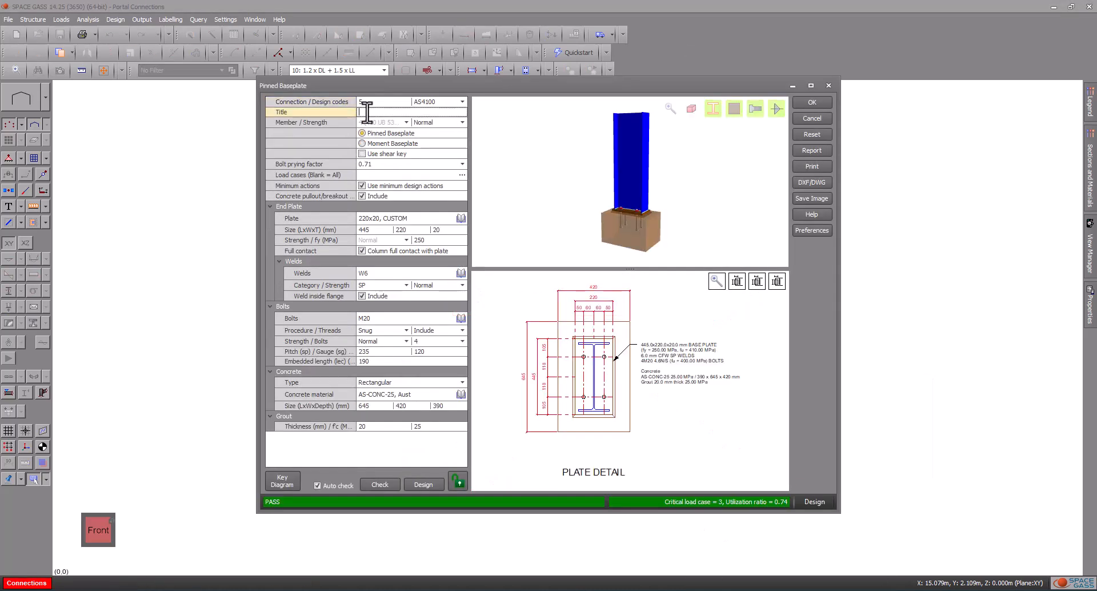
{"action": "type", "text": "Middle Baseplate"}
{"action": "left_click", "coordinate": [809, 104]}
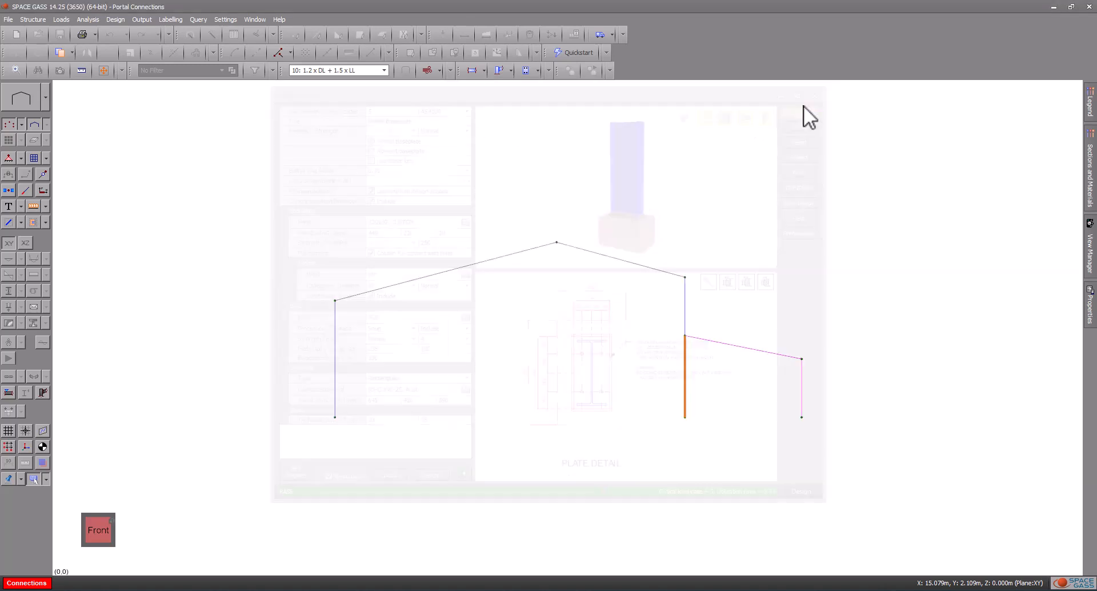
- Create a Pinned Baseplate connection at the short right column, title it Right baseplate, and accept the design
{"action": "right_click", "coordinate": [803, 385]}
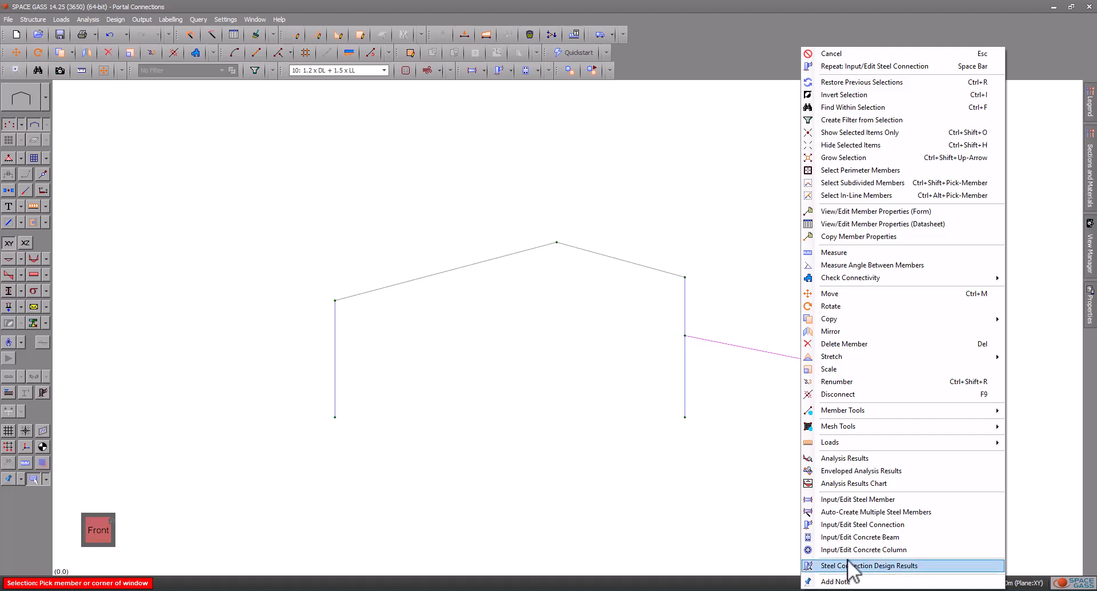
{"action": "left_click", "coordinate": [851, 525]}
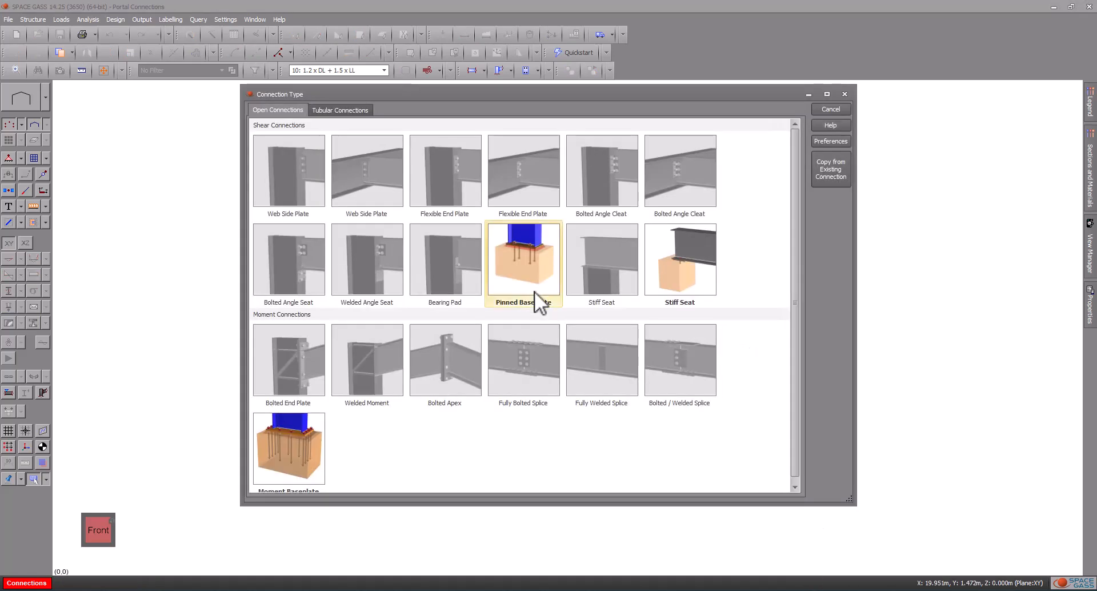
{"action": "left_click", "coordinate": [534, 292]}
{"action": "type", "text": "Right baseplate"}
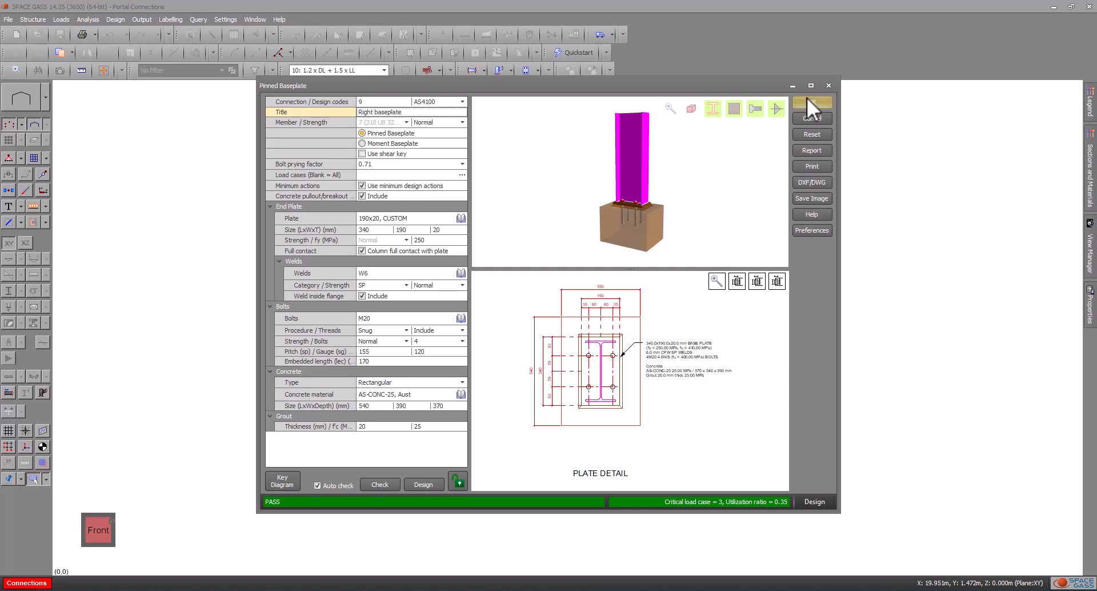
{"action": "left_click", "coordinate": [807, 100]}
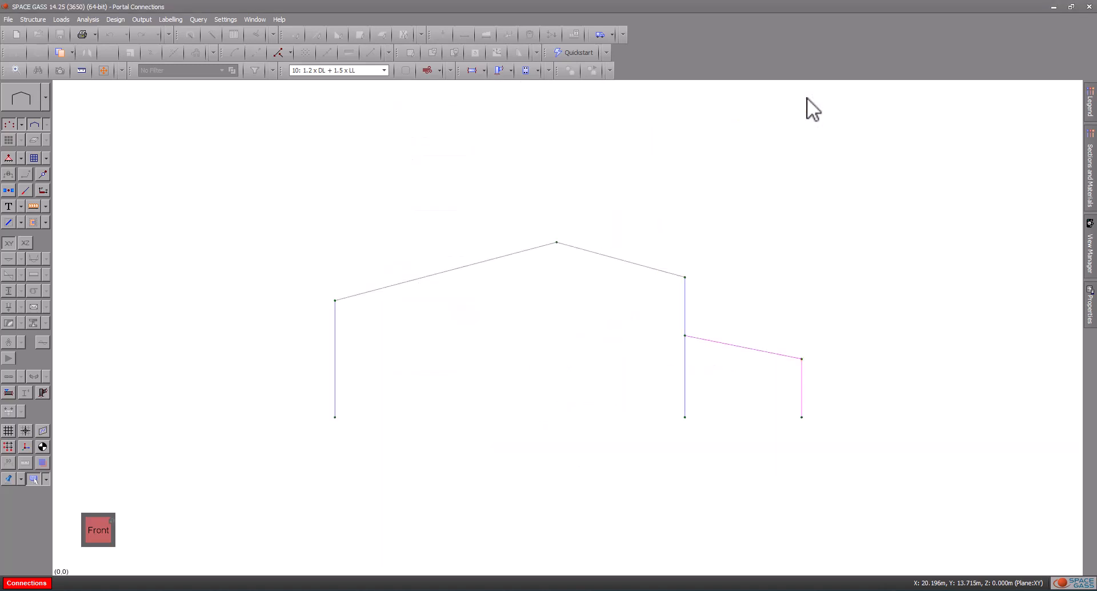
- Connect the lean-to rafter to the lower middle column with the beam-to-beam-web Flexible End Plate type, and accept the design
{"action": "left_click", "coordinate": [712, 341]}
{"action": "right_click", "coordinate": [631, 299]}
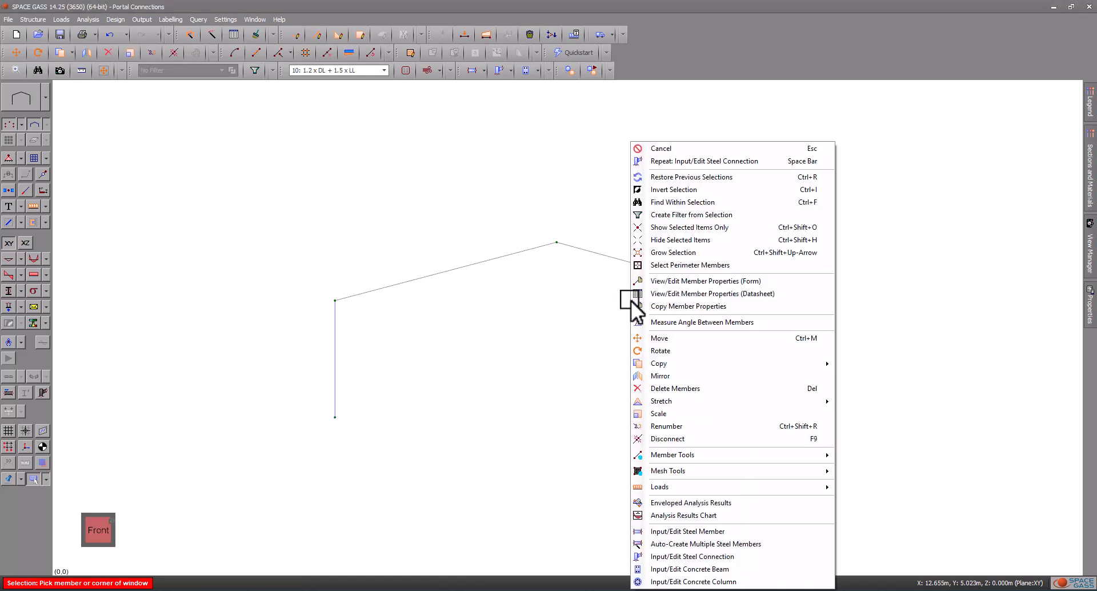
{"action": "left_click", "coordinate": [652, 556]}
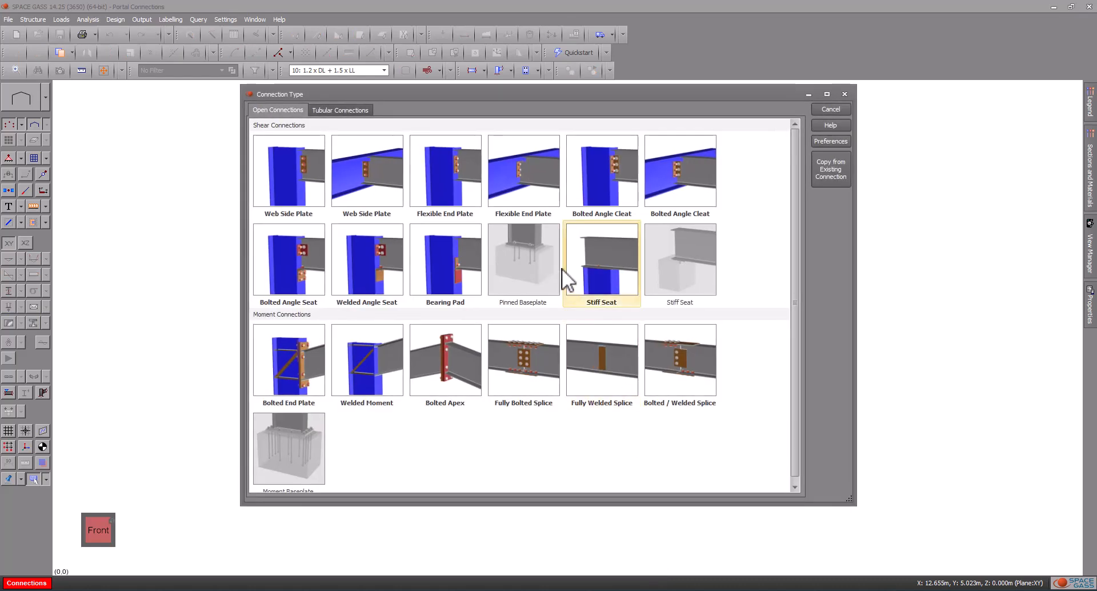
{"action": "left_click", "coordinate": [519, 190]}
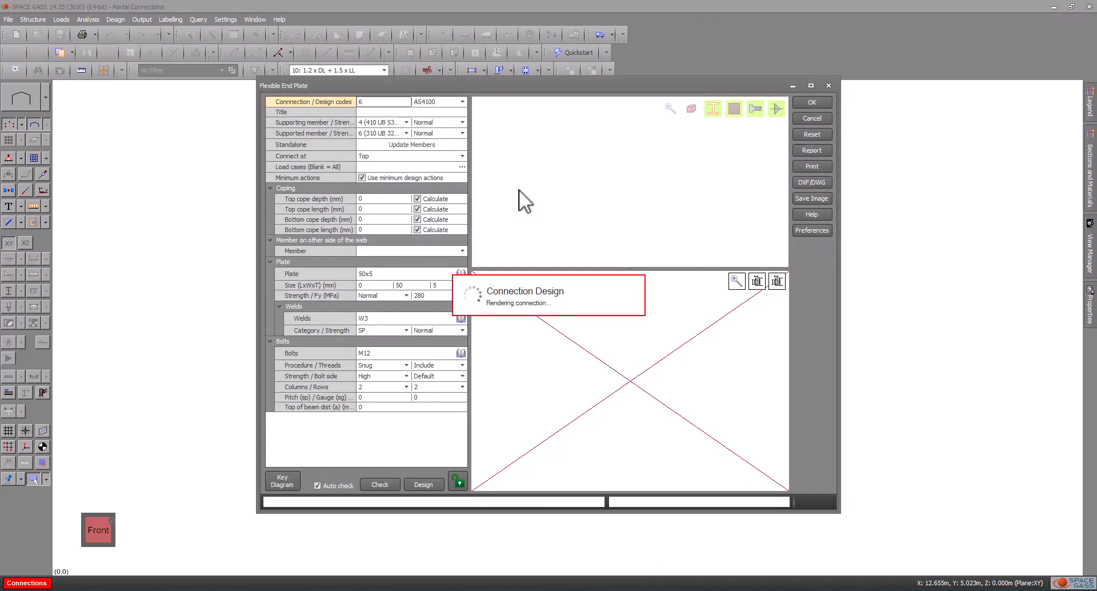
{"action": "left_click", "coordinate": [799, 104]}
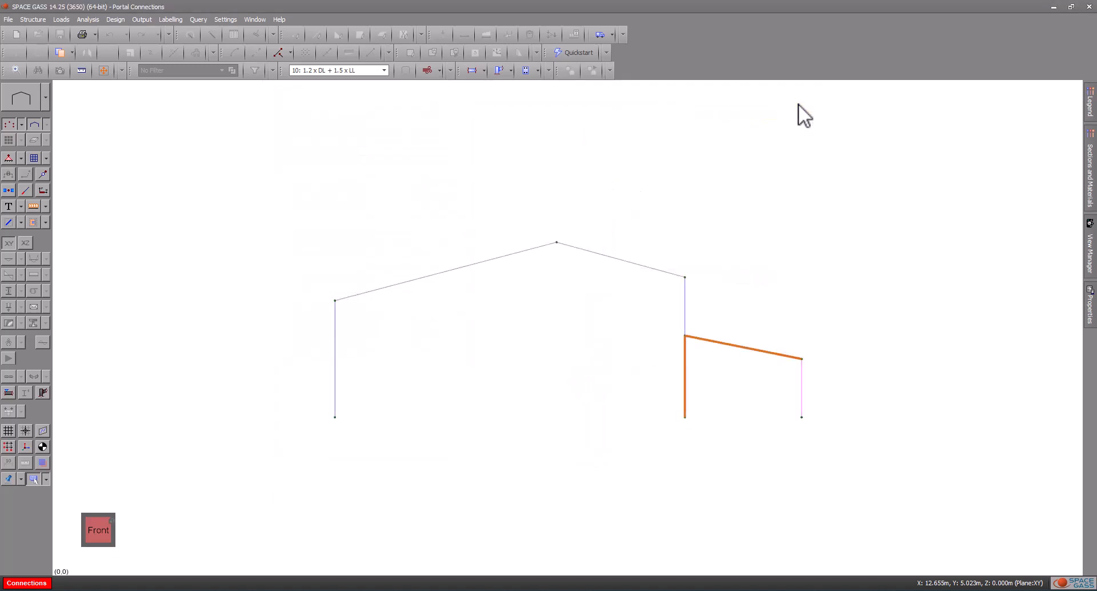
- Connect the lean-to rafter to the short right column with the beam-to-beam-web Web Side Plate type, and accept the design
{"action": "left_click", "coordinate": [772, 355]}
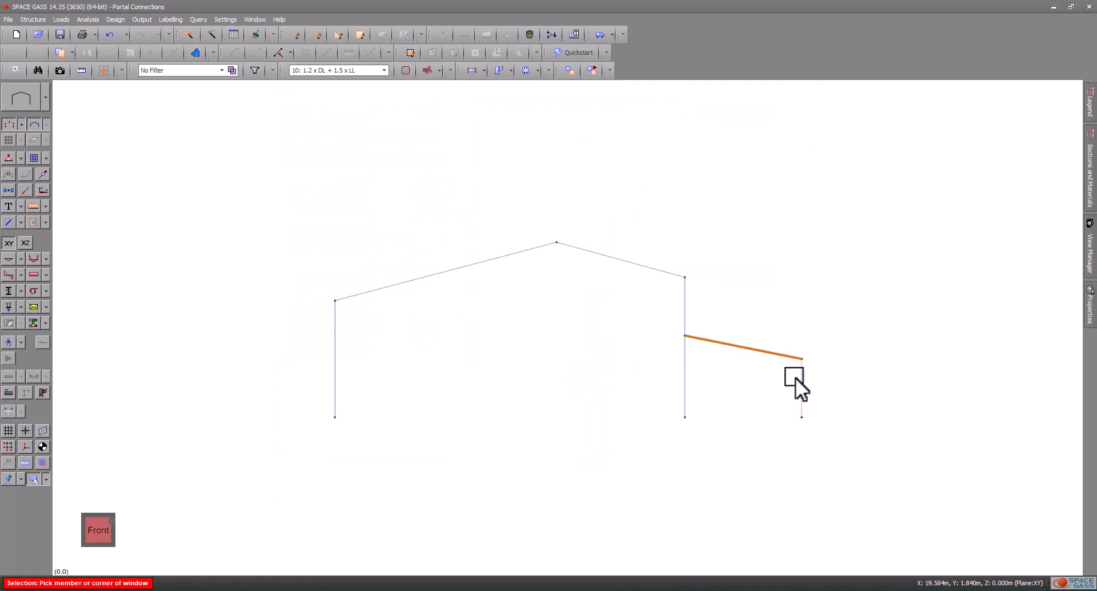
{"action": "left_click", "coordinate": [801, 379]}
{"action": "right_click", "coordinate": [758, 260]}
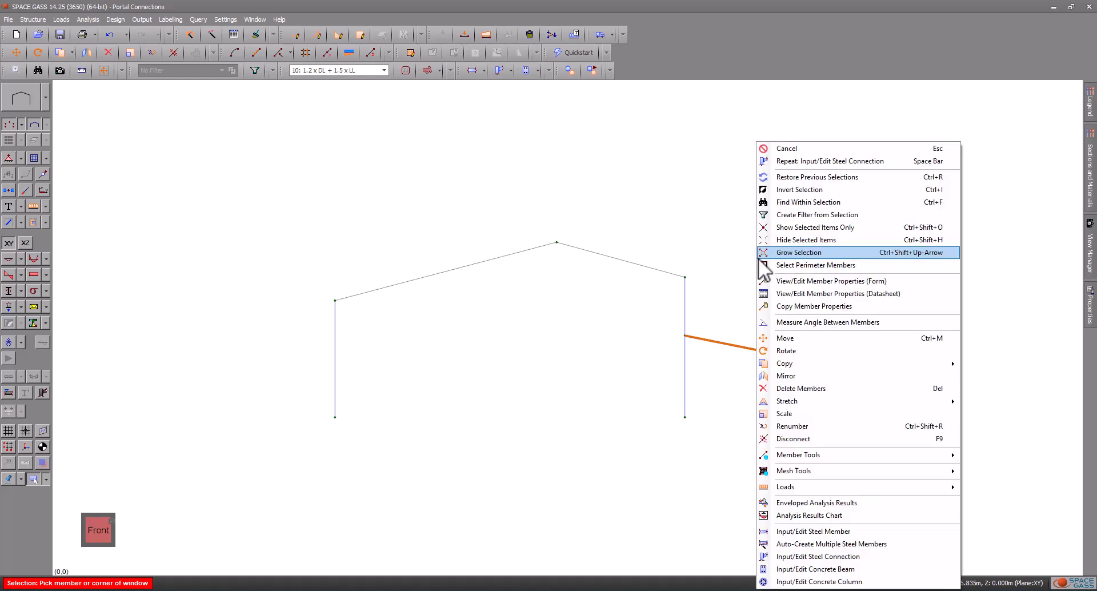
{"action": "left_click", "coordinate": [809, 556]}
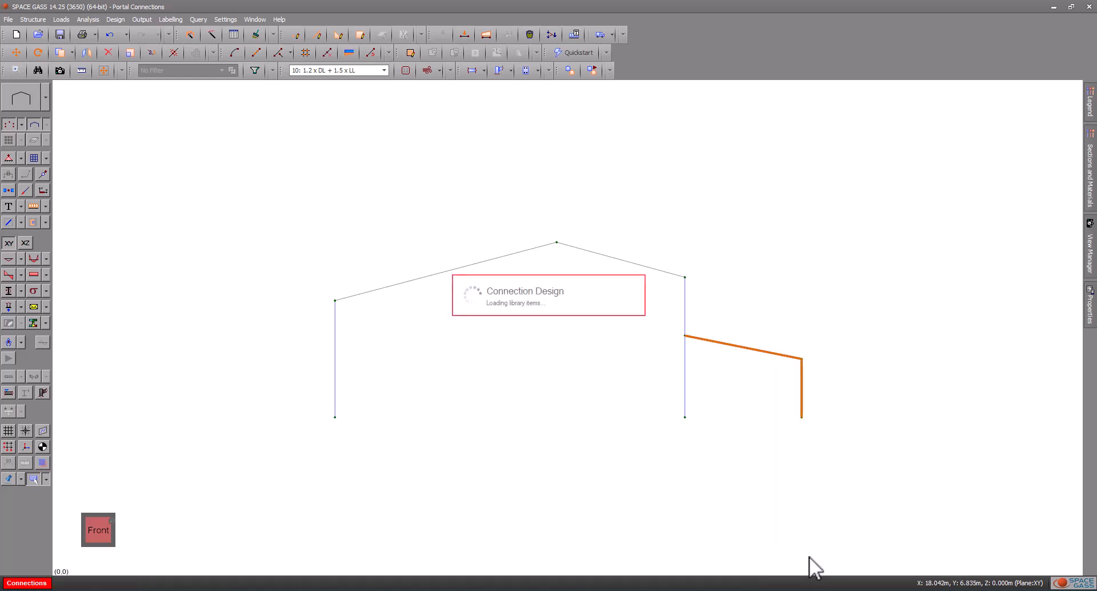
{"action": "left_click", "coordinate": [372, 192]}
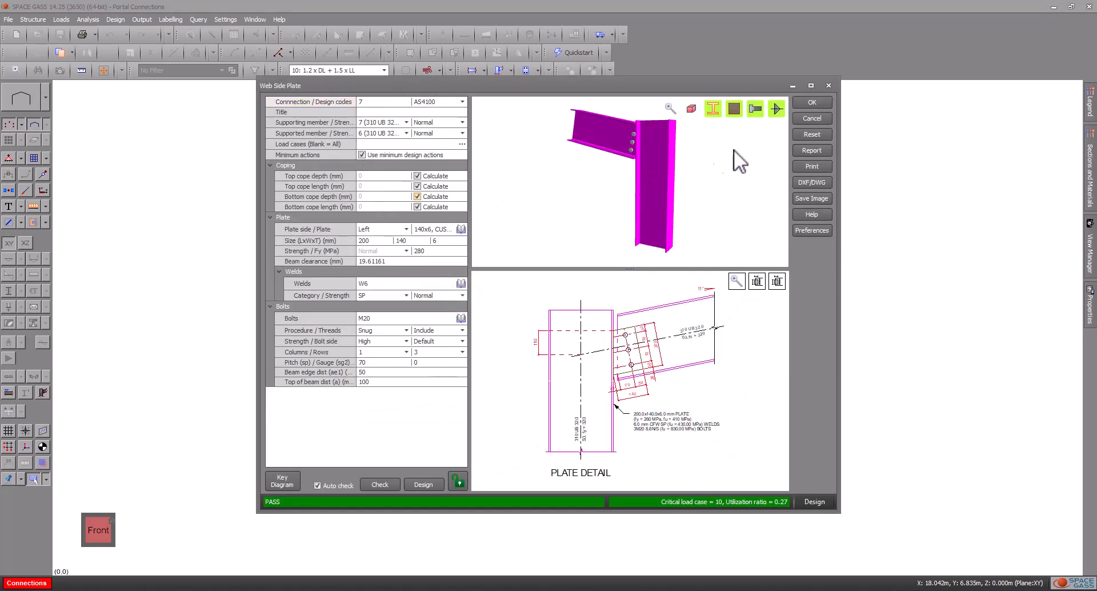
{"action": "left_click_drag", "start_coordinate": [543, 207], "coordinate": [621, 190]}
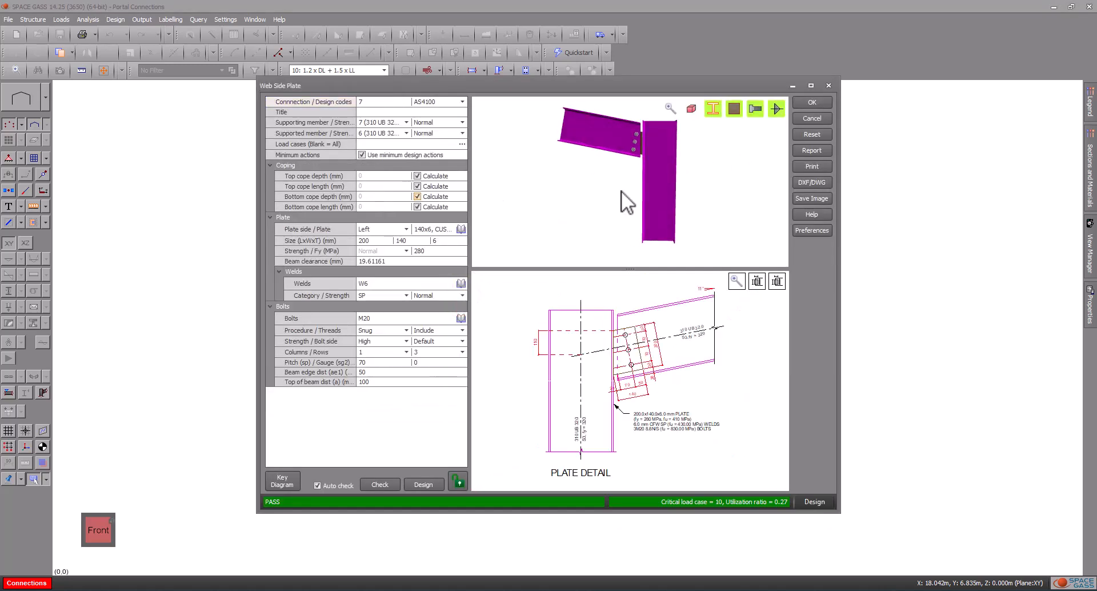
{"action": "left_click", "coordinate": [810, 102]}
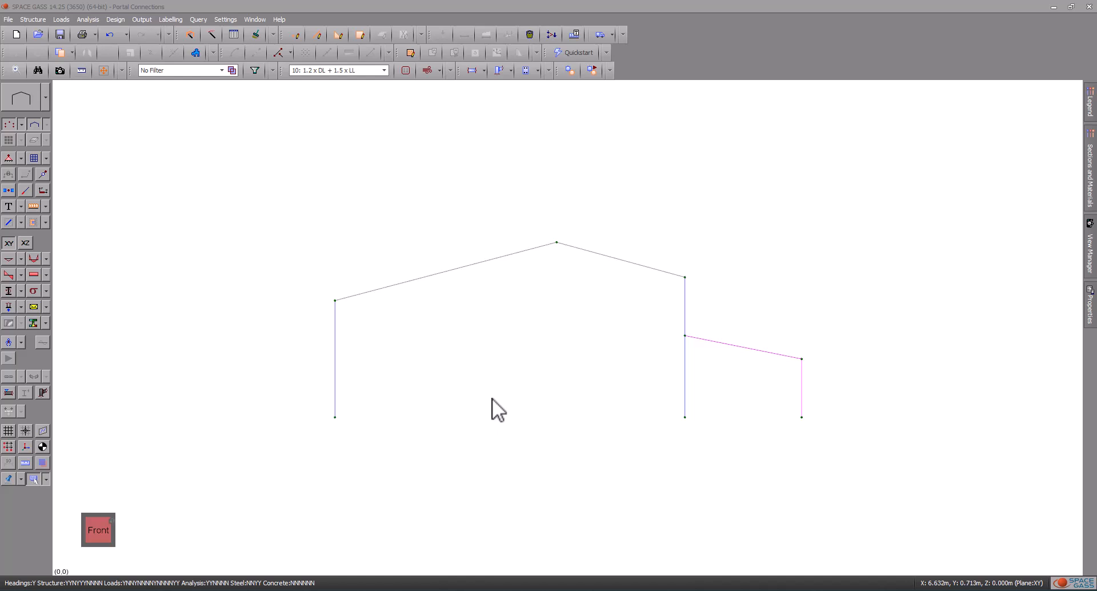
- Open Steel Connection Management and review the listed model connections and their design status, from the left base plate to the Middle Baseplate
{"action": "left_click", "coordinate": [506, 71]}
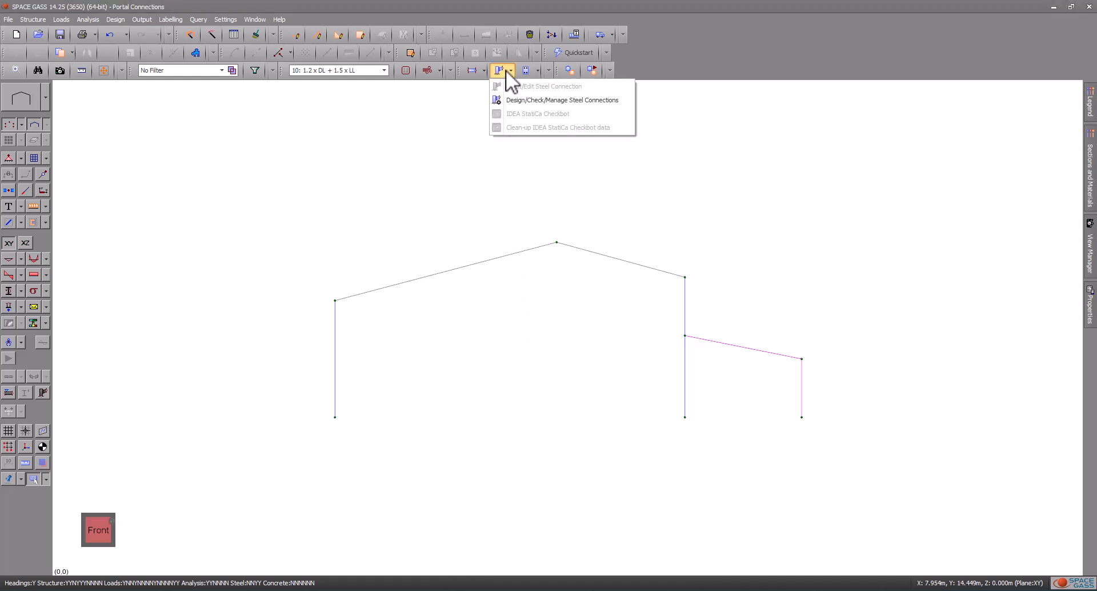
{"action": "left_click", "coordinate": [508, 99]}
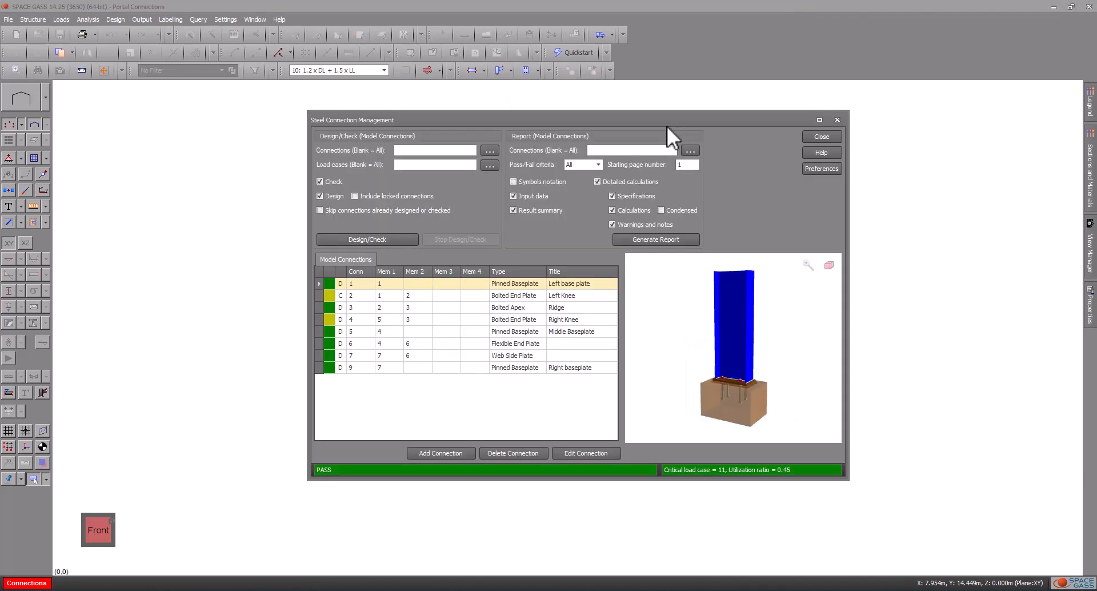
{"action": "left_click", "coordinate": [493, 284]}
{"action": "left_click", "coordinate": [497, 294]}
{"action": "left_click", "coordinate": [500, 307]}
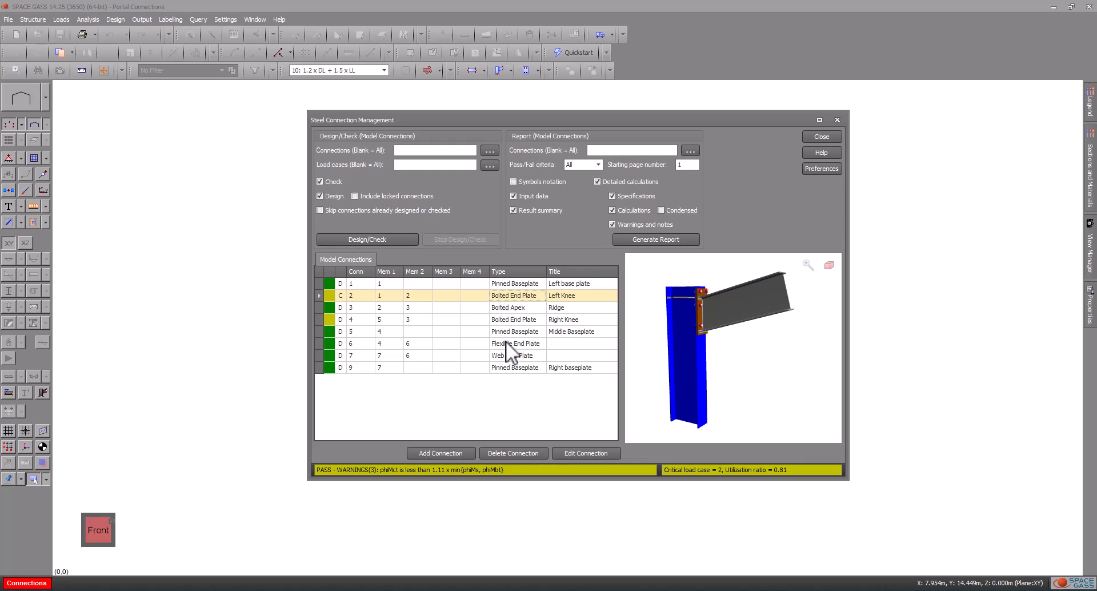
{"action": "key", "text": "Down"}
{"action": "key", "text": "Down"}
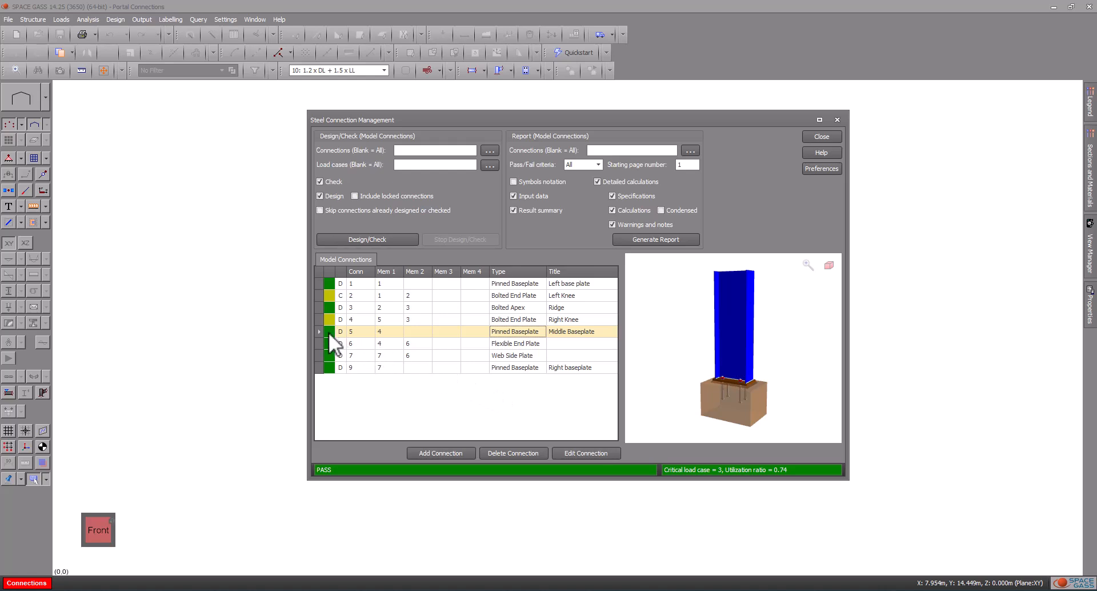
{"action": "mouse_move", "coordinate": [328, 331]}
- Generate the steel connections report and examine its design input data, summary and detailed calculations for Connection 7, and close it
{"action": "left_click", "coordinate": [633, 238]}
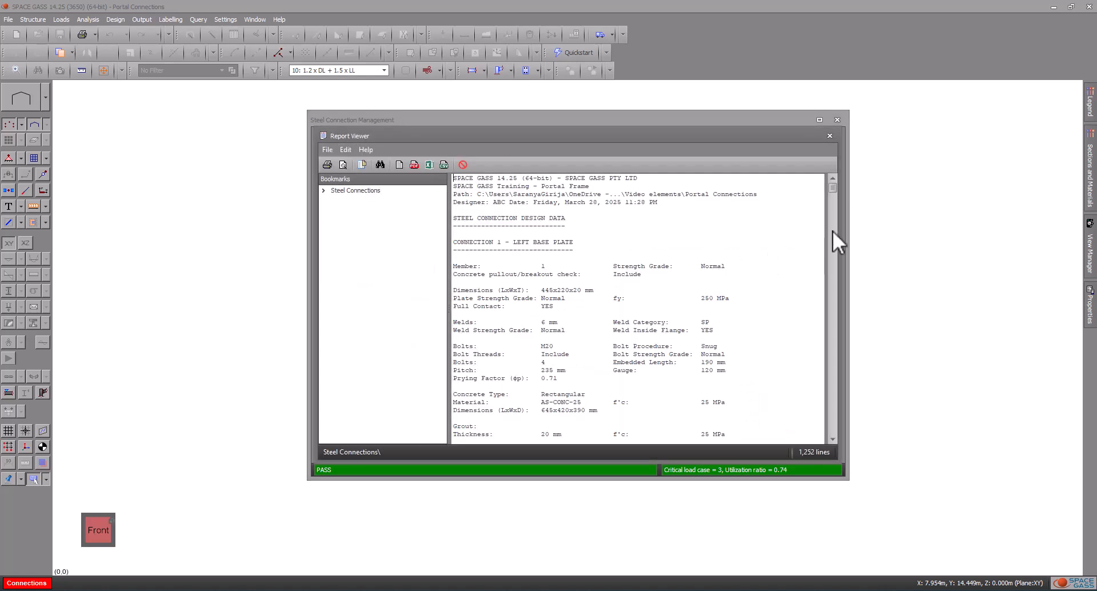
{"action": "left_click_drag", "start_coordinate": [834, 187], "coordinate": [837, 214]}
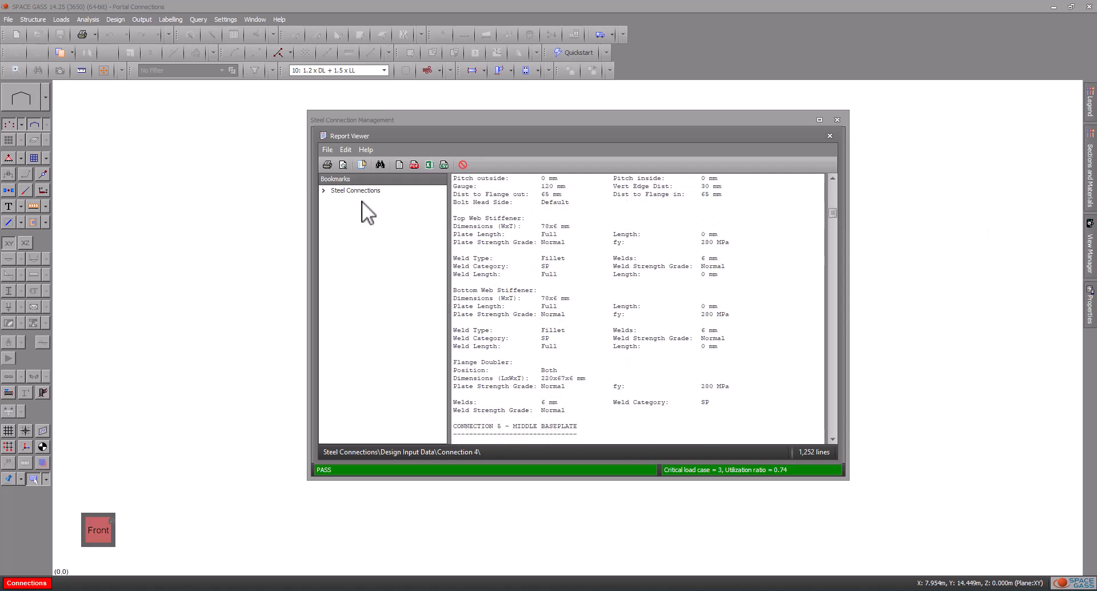
{"action": "left_click", "coordinate": [323, 191]}
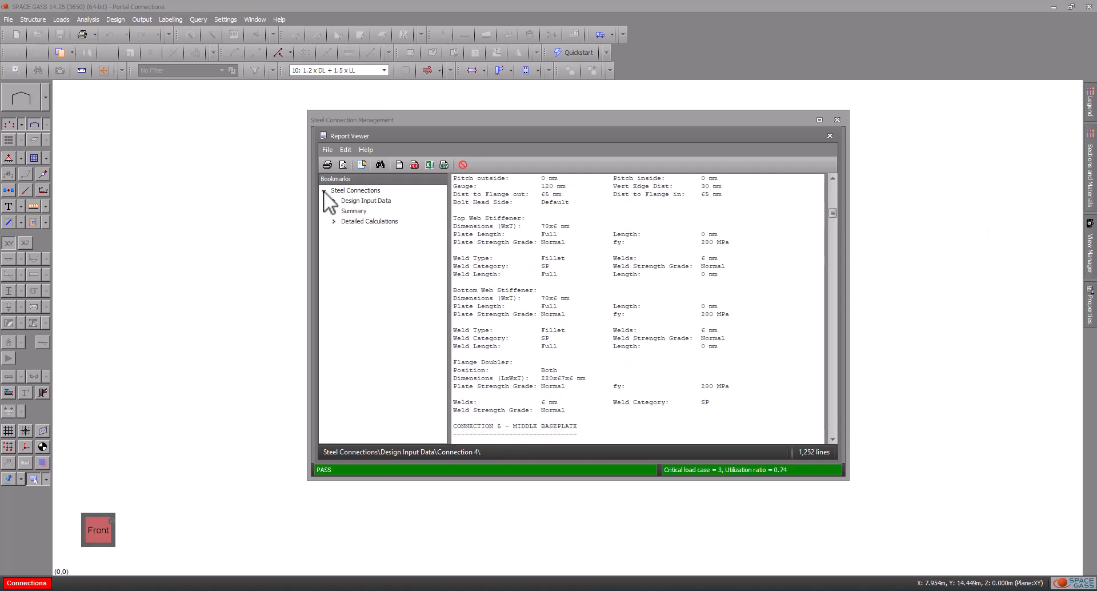
{"action": "left_click", "coordinate": [360, 212]}
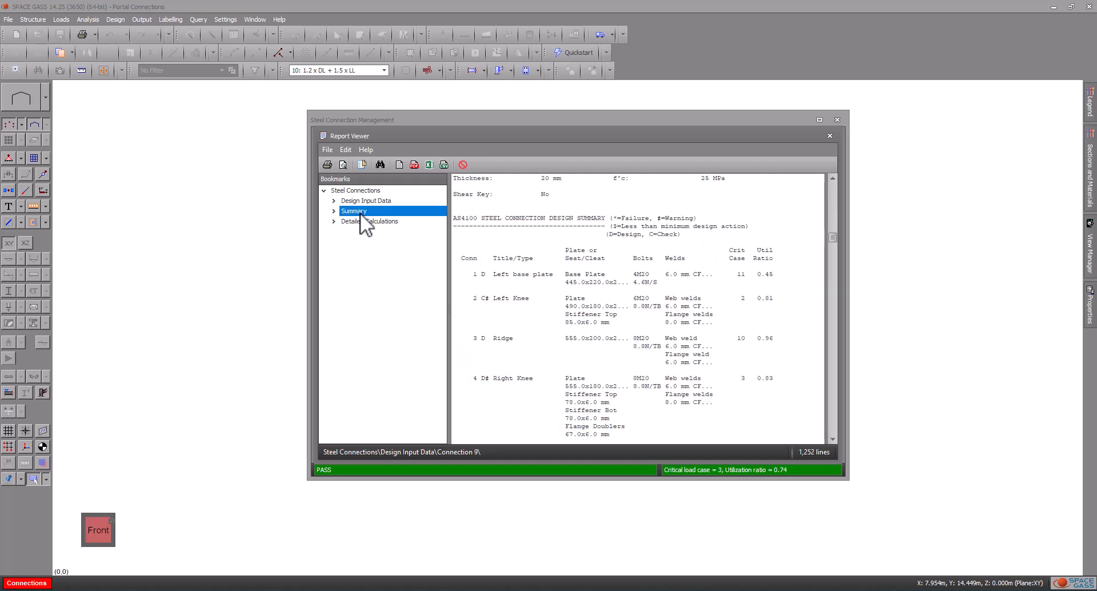
{"action": "left_click", "coordinate": [334, 221]}
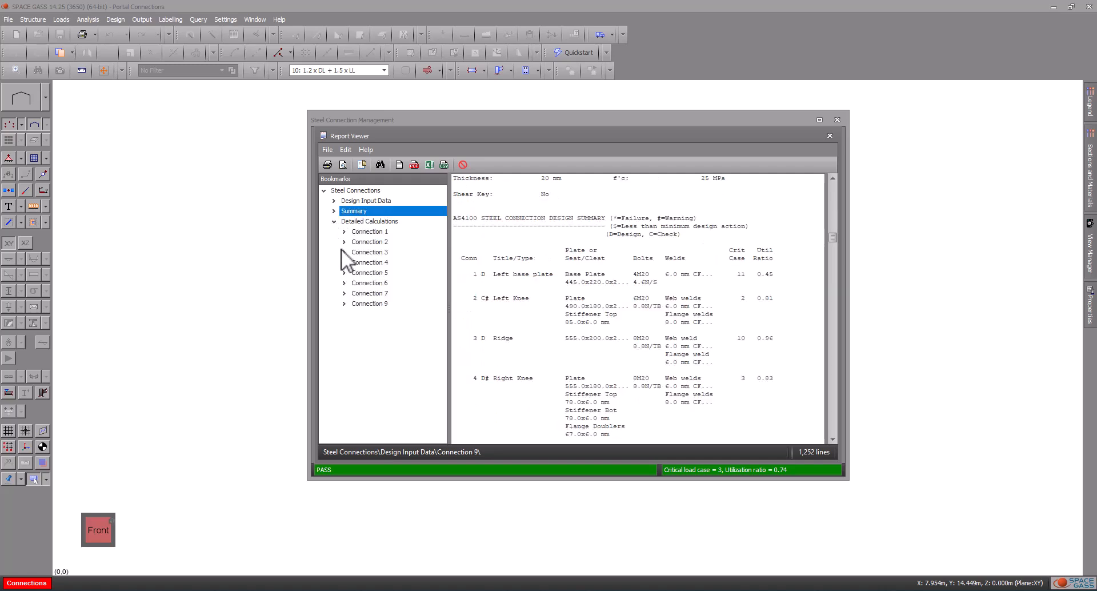
{"action": "left_click", "coordinate": [356, 292]}
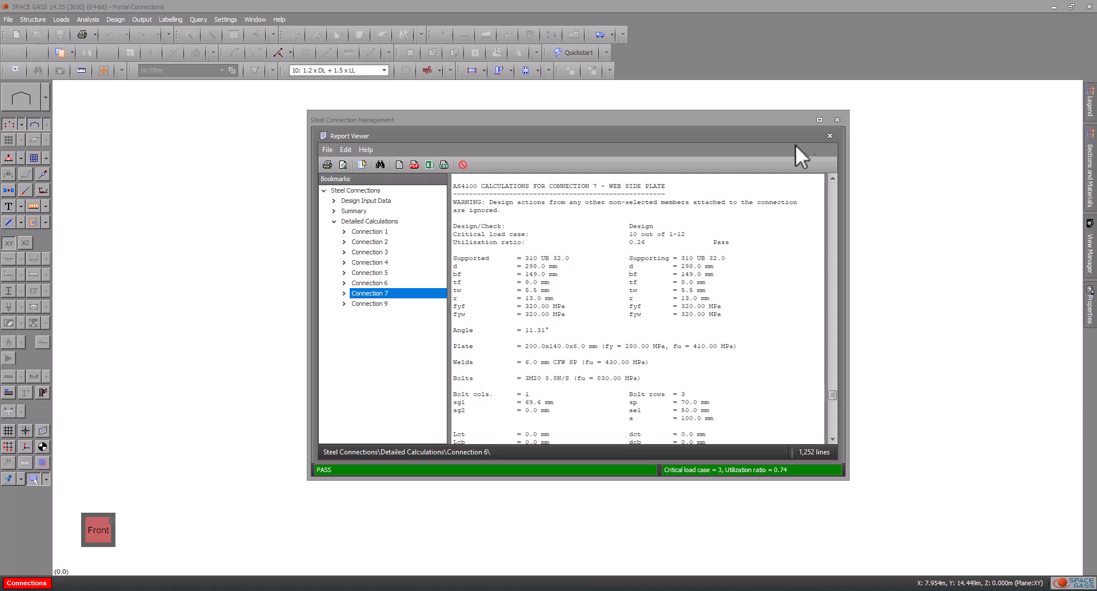
{"action": "left_click", "coordinate": [829, 136]}
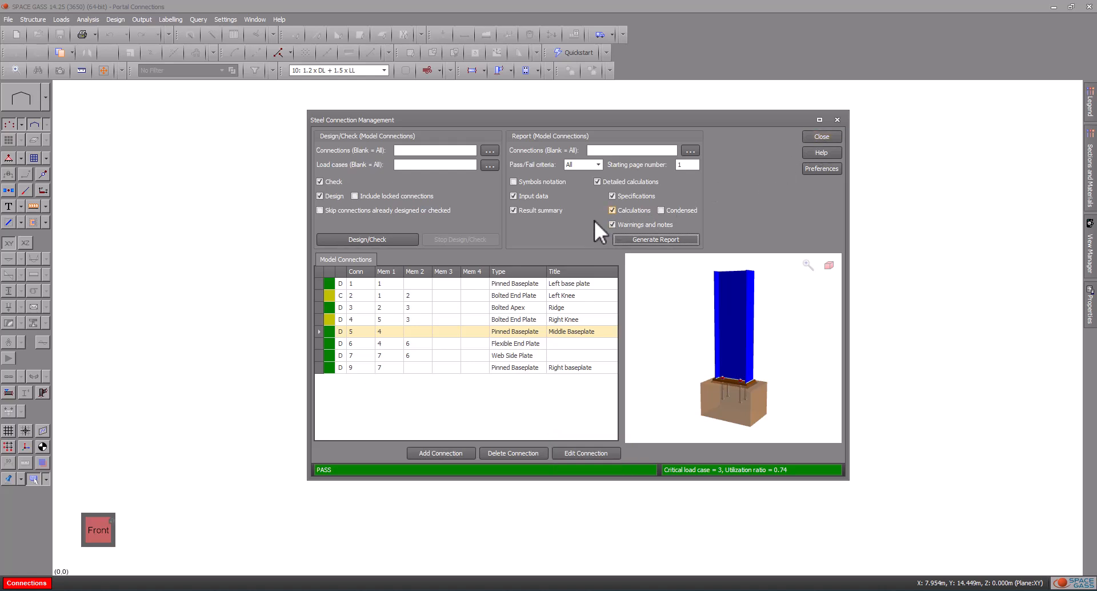
- Edit the Left Knee connection, setting its outer bottom bolts to 2 and its end plate length to 560 mm
{"action": "double_click", "coordinate": [357, 296]}
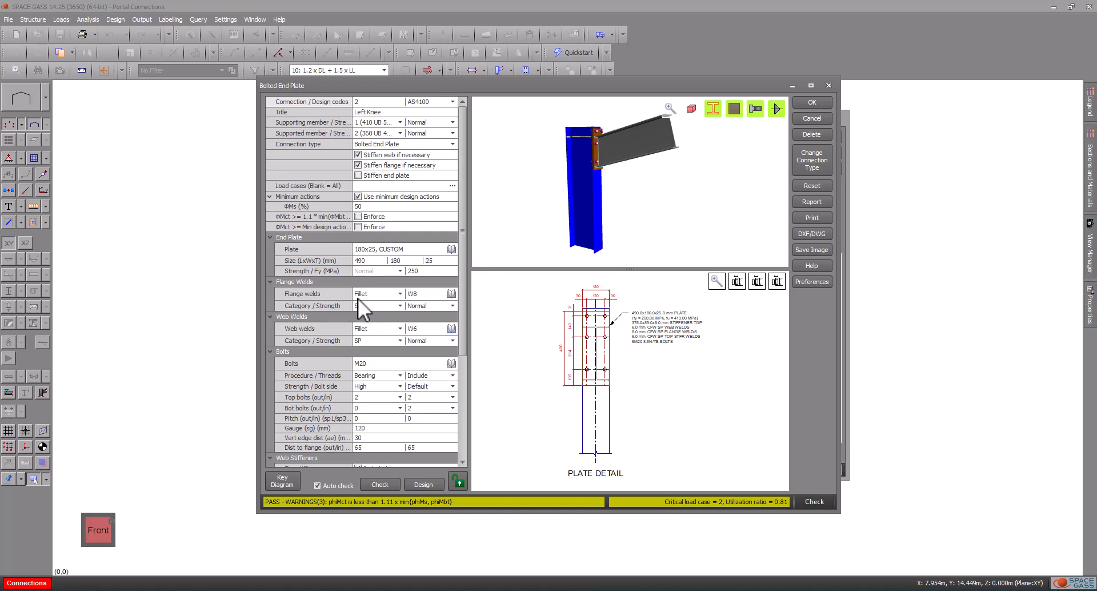
{"action": "left_click", "coordinate": [400, 408]}
{"action": "left_click", "coordinate": [399, 423]}
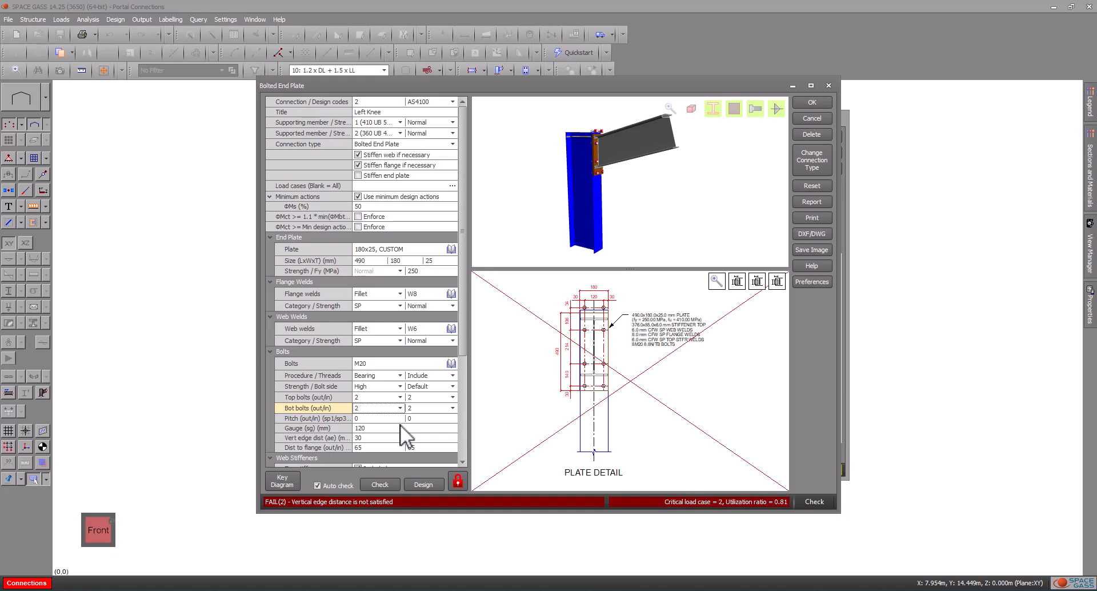
{"action": "left_click", "coordinate": [372, 261]}
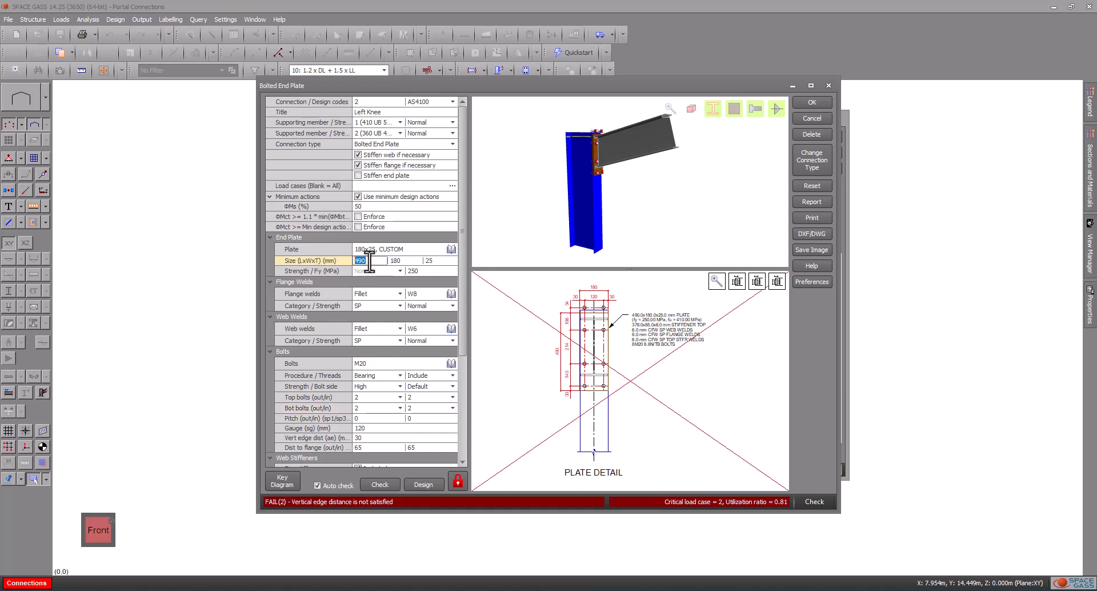
{"action": "type", "text": "560"}
{"action": "left_click", "coordinate": [399, 261]}
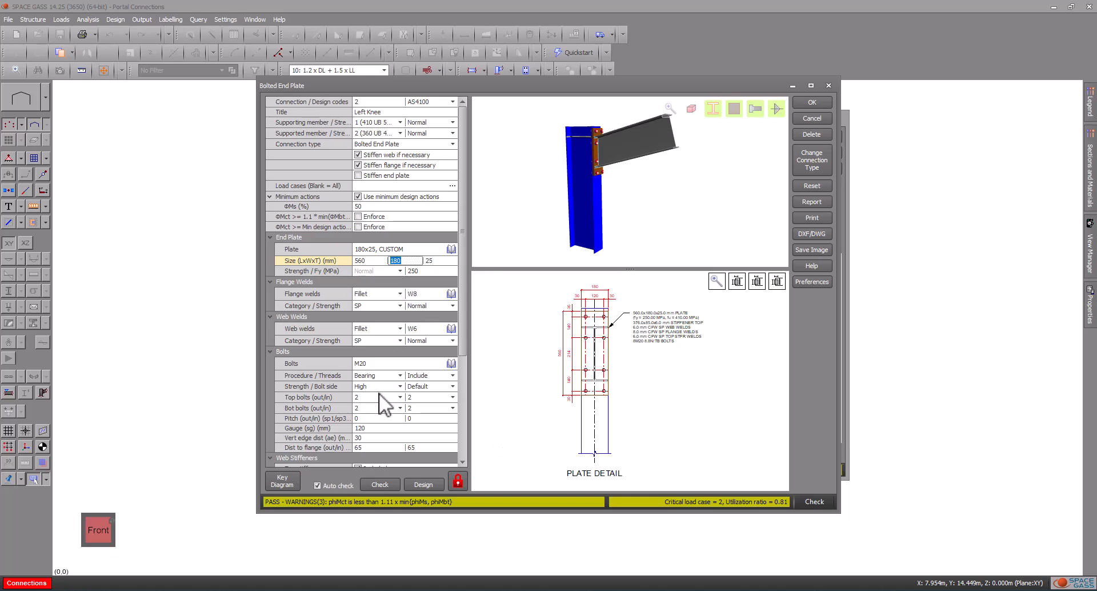
- Try to redesign the locked Left Knee, keep it locked, and accept the edited connection, closing connection management
{"action": "left_click", "coordinate": [422, 484]}
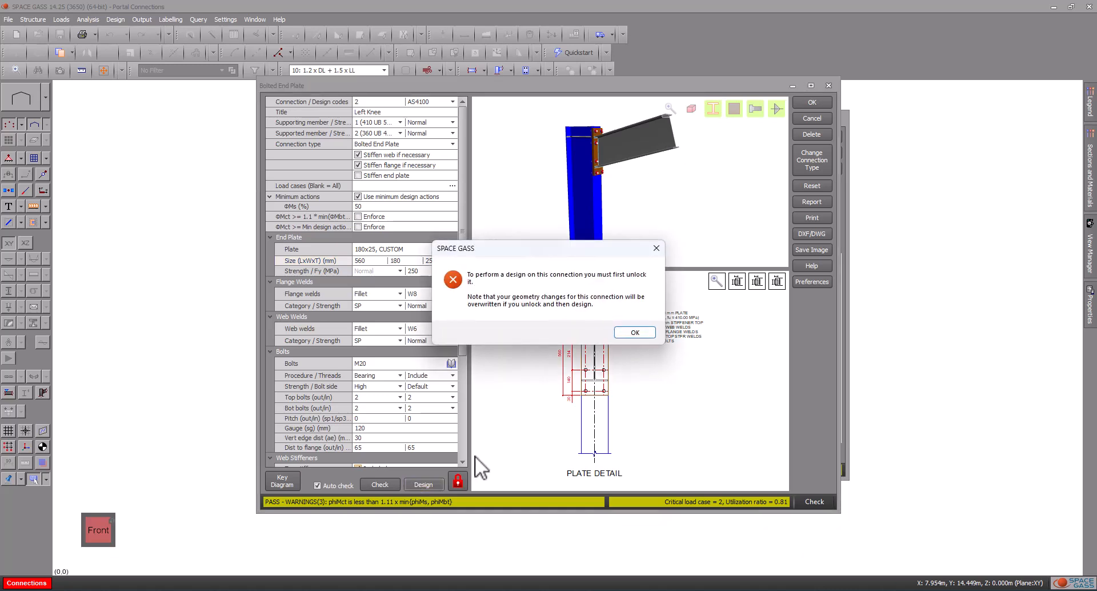
{"action": "left_click", "coordinate": [634, 331]}
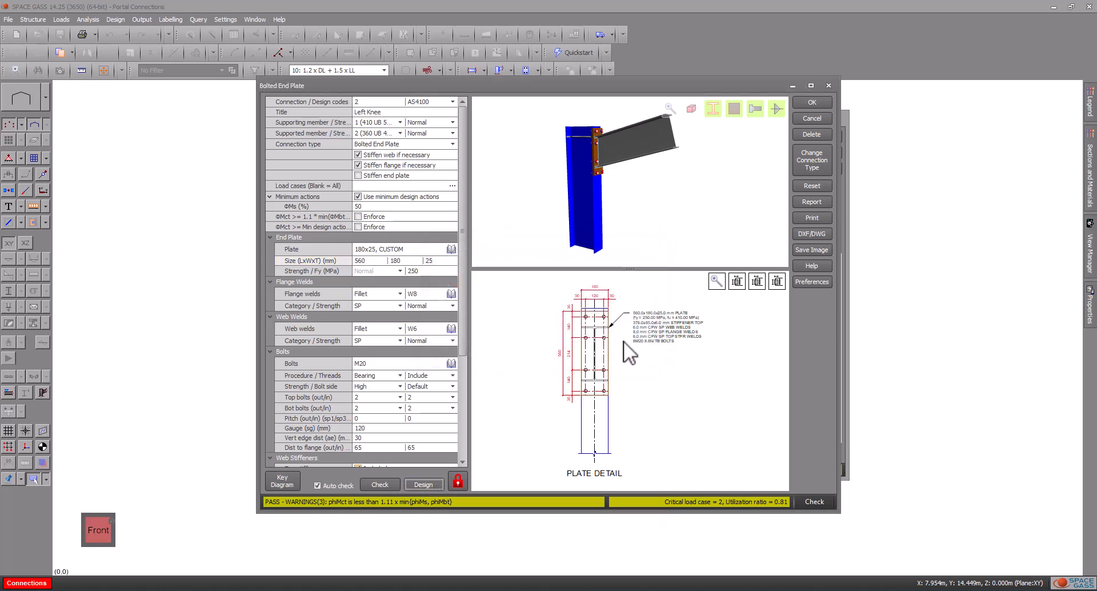
{"action": "left_click", "coordinate": [458, 481]}
{"action": "left_click", "coordinate": [458, 481]}
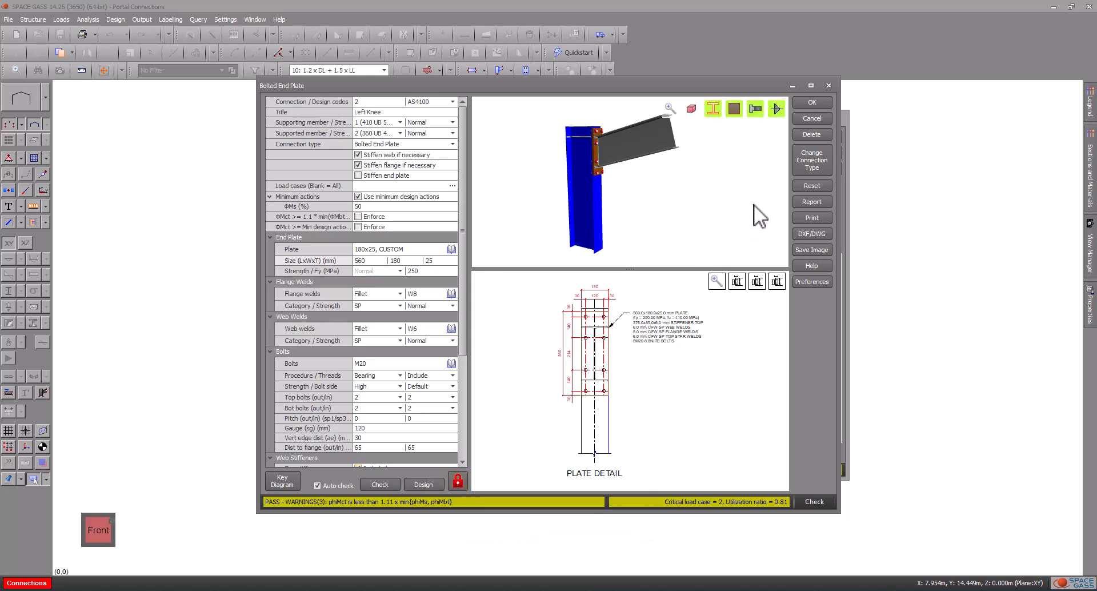
{"action": "left_click", "coordinate": [814, 104]}
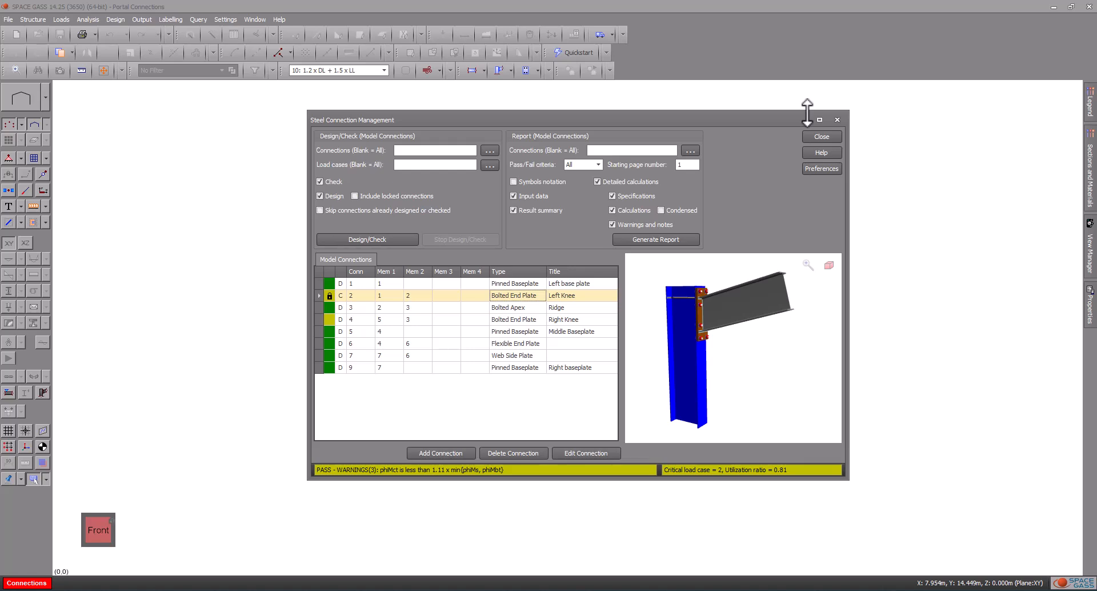
{"action": "left_click", "coordinate": [823, 137]}
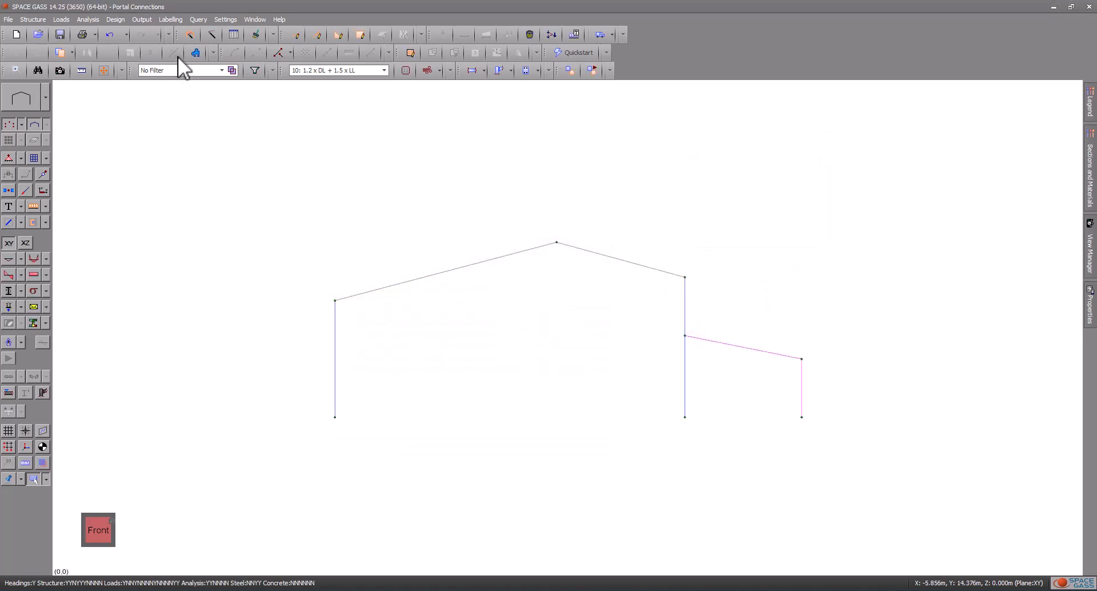
- Start a portal frame in the Portal Frame Builder with 20 m width, 25 m length, 5 bays and 4 m left eave height
{"action": "left_click", "coordinate": [191, 35]}
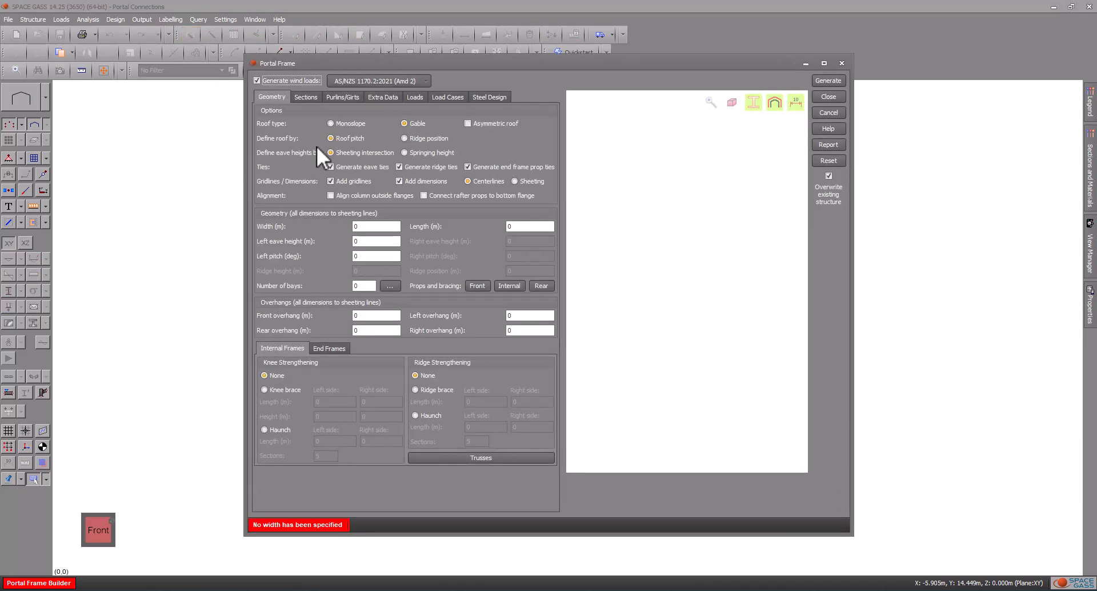
{"action": "left_click_drag", "start_coordinate": [364, 226], "coordinate": [339, 225]}
{"action": "key", "text": "Tab"}
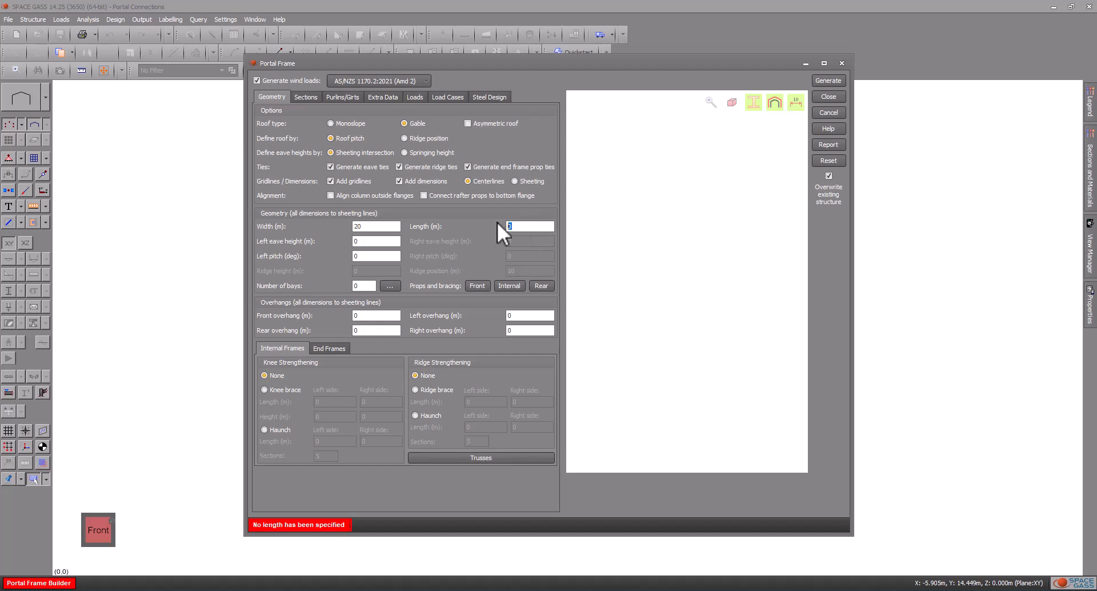
{"action": "left_click_drag", "start_coordinate": [363, 286], "coordinate": [347, 287]}
{"action": "type", "text": "5"}
{"action": "mouse_move", "coordinate": [366, 242]}
{"action": "left_mouse_down"}
{"action": "mouse_move", "coordinate": [352, 238]}
{"action": "mouse_move", "coordinate": [350, 255]}
{"action": "left_mouse_up"}
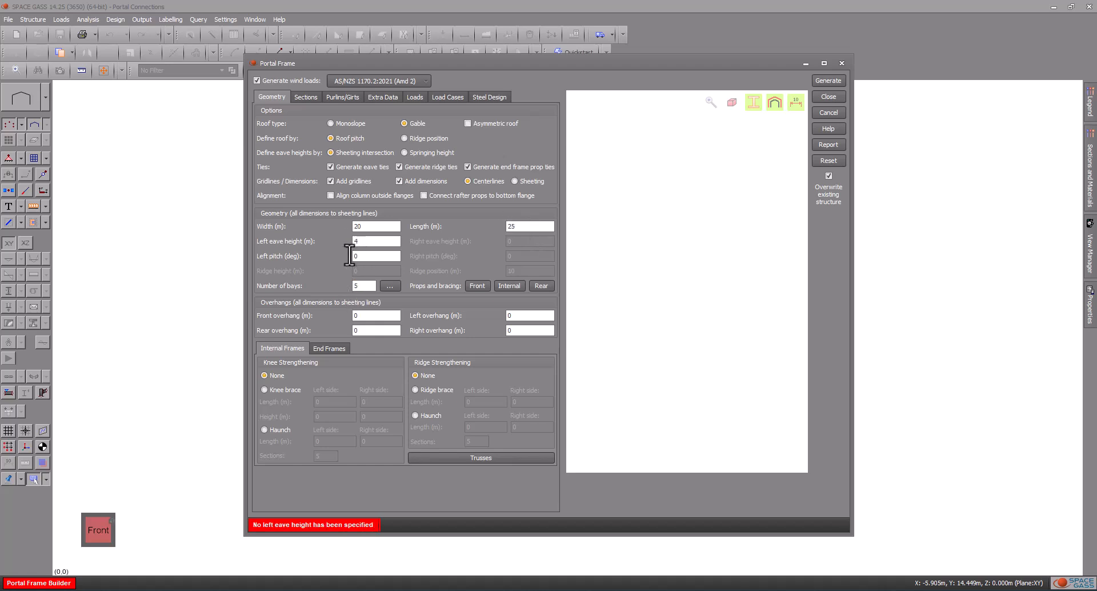
- Exclude frame 4 from the steel member and connection design data, and generate the model while retaining the existing job's cosmetic settings
{"action": "left_click", "coordinate": [409, 98]}
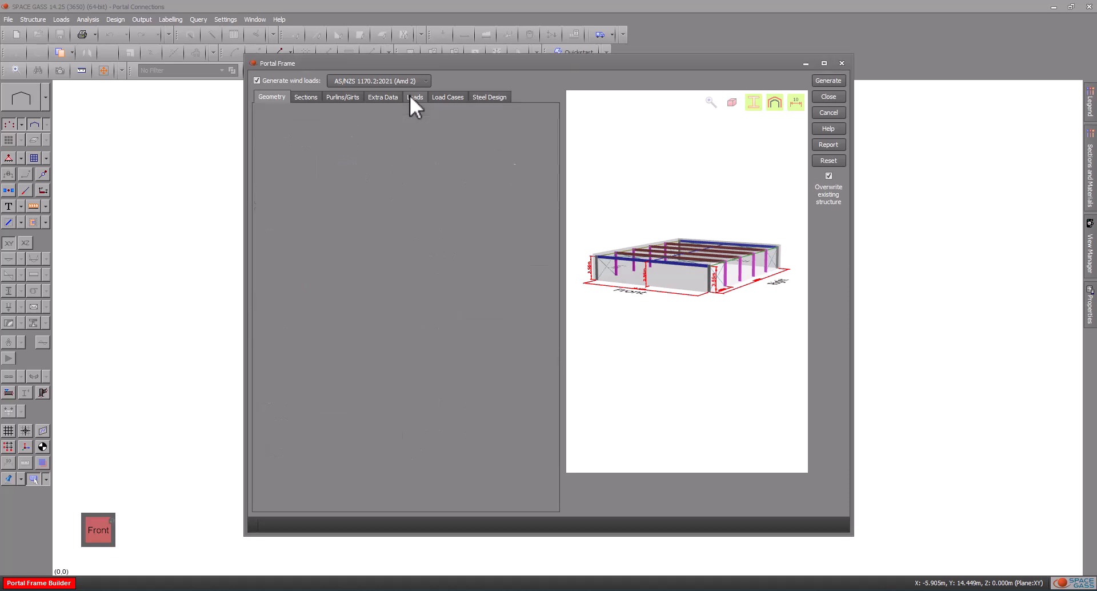
{"action": "left_click", "coordinate": [376, 97]}
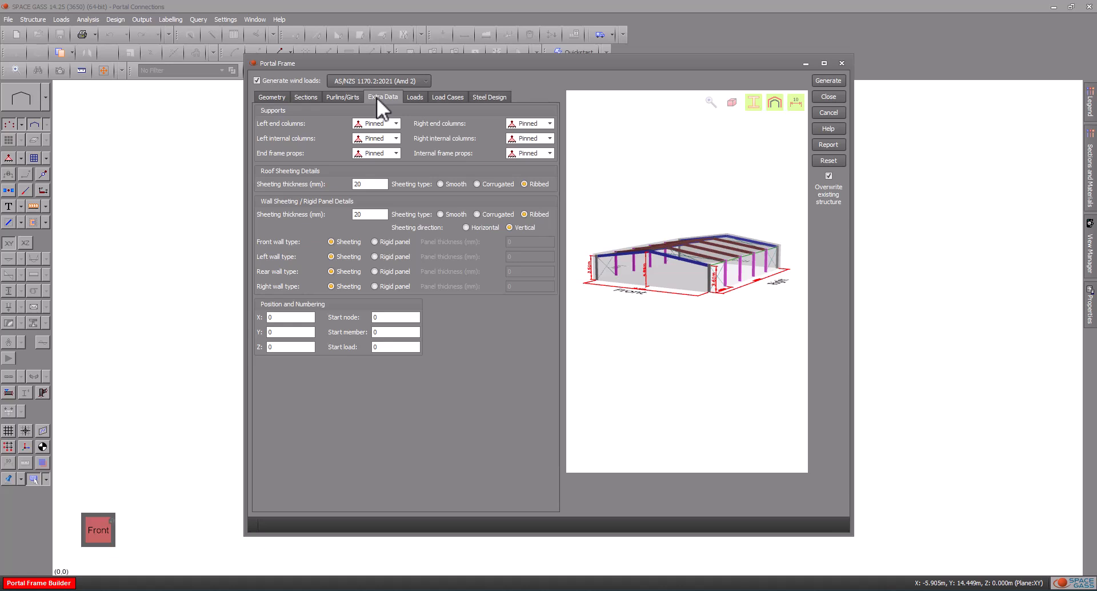
{"action": "left_click", "coordinate": [481, 97]}
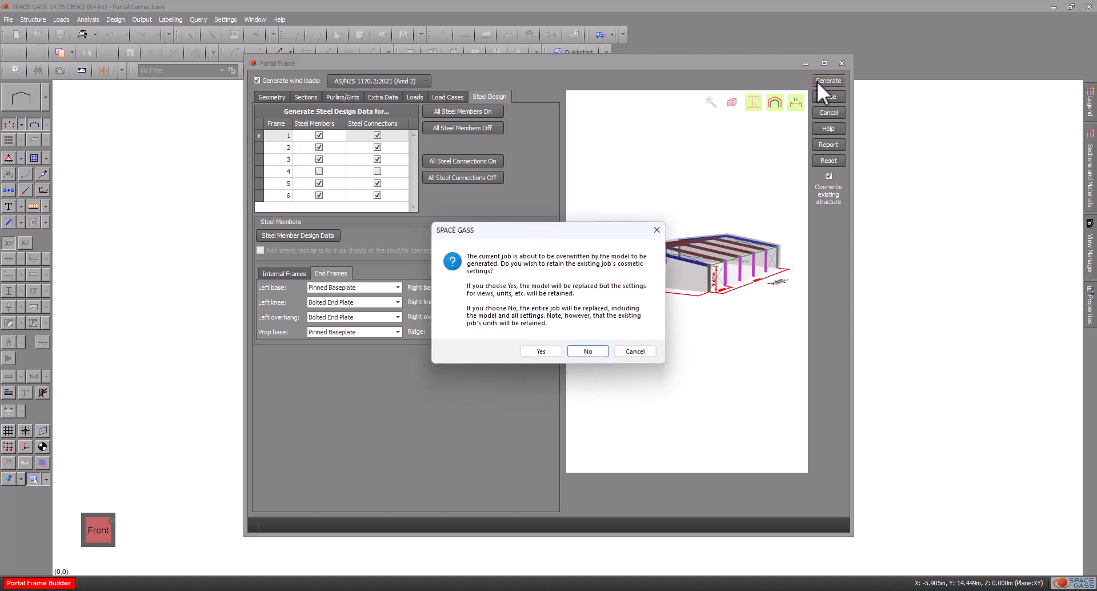
{"action": "left_click", "coordinate": [541, 349]}
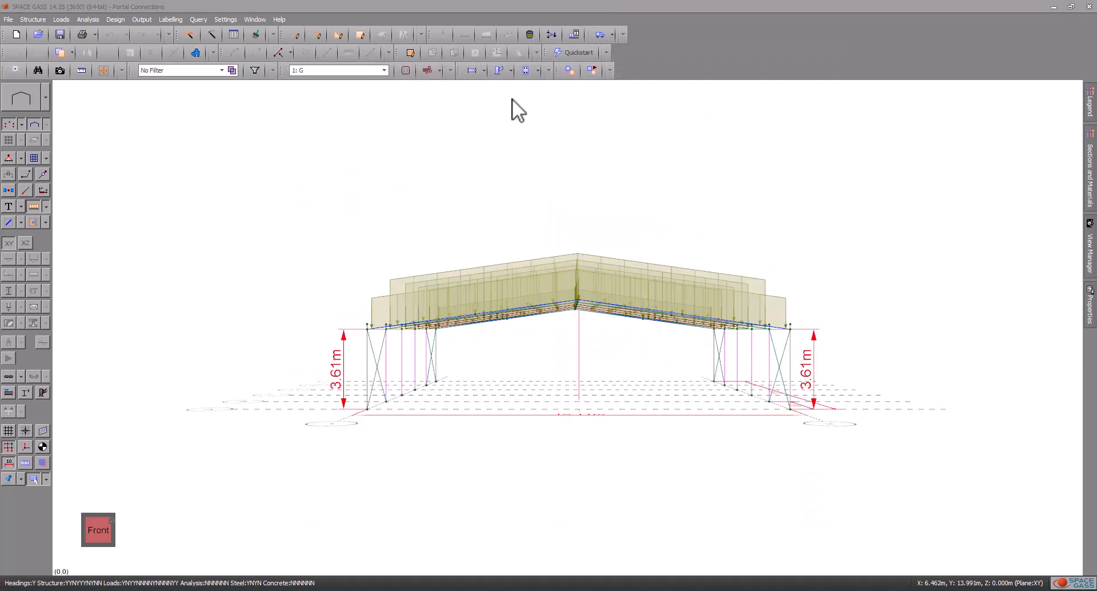
- Open Steel Connection Management, review the generated connections from Frame 1 through Frame 6, and close it
{"action": "left_click", "coordinate": [504, 70]}
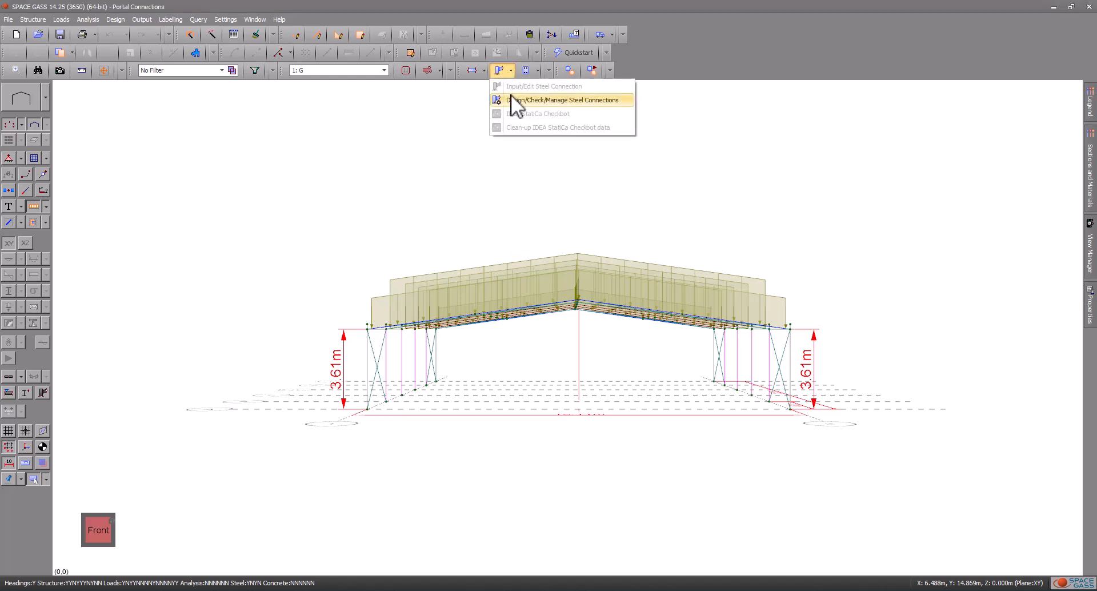
{"action": "left_click", "coordinate": [510, 98]}
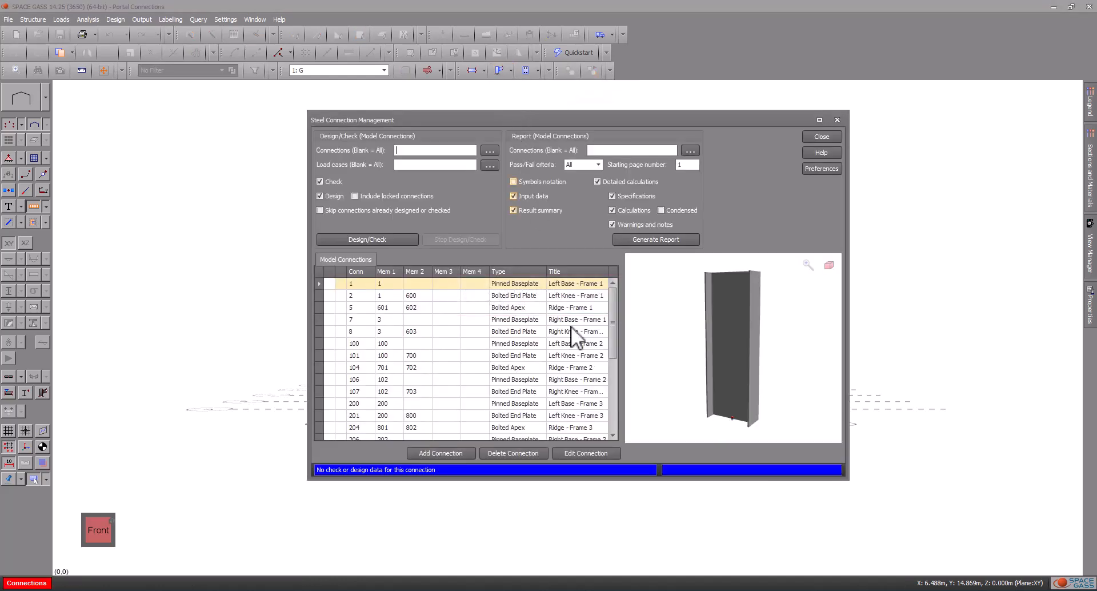
{"action": "left_click_drag", "start_coordinate": [613, 338], "coordinate": [625, 406]}
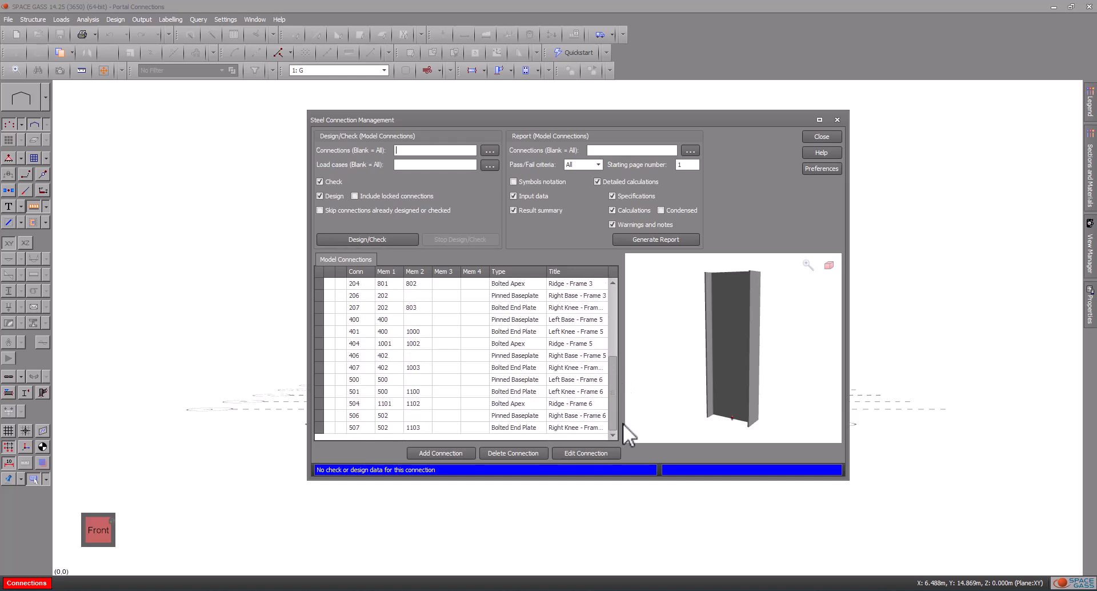
{"action": "left_click", "coordinate": [822, 136]}
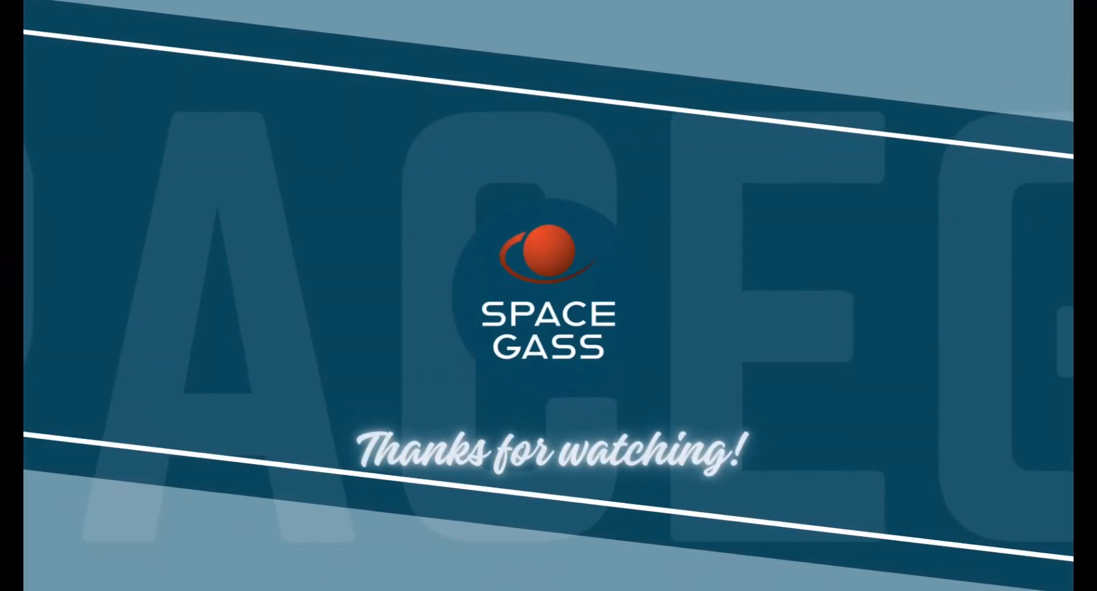